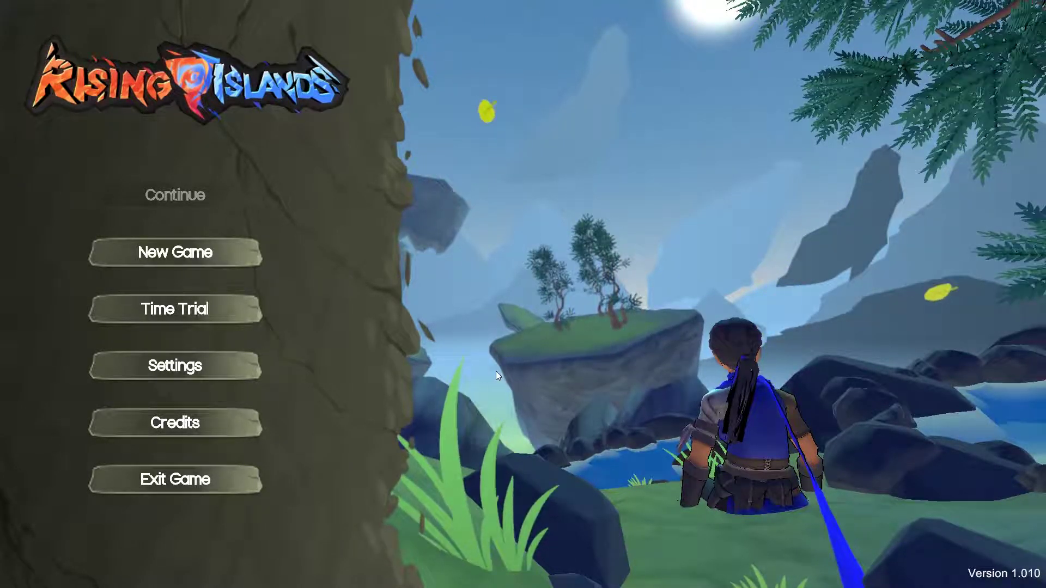
pyautogui.click(217, 250)
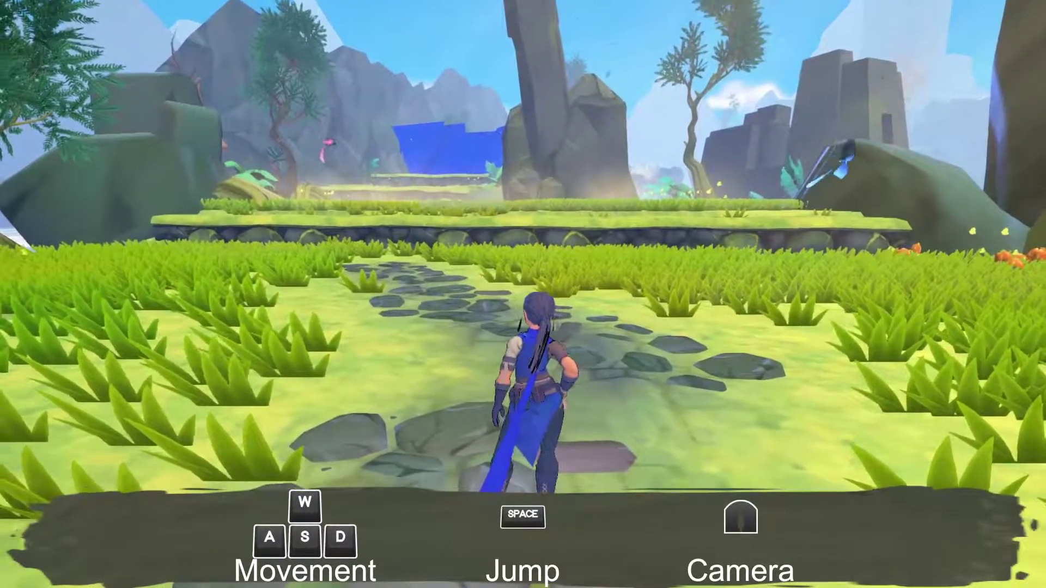
pyautogui.press('w')
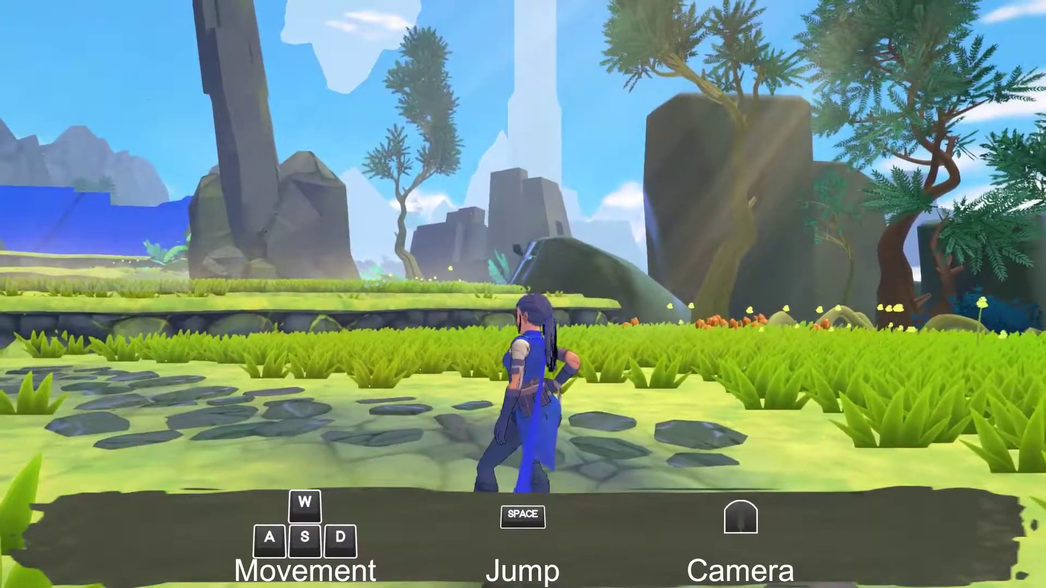
pyautogui.press('s')
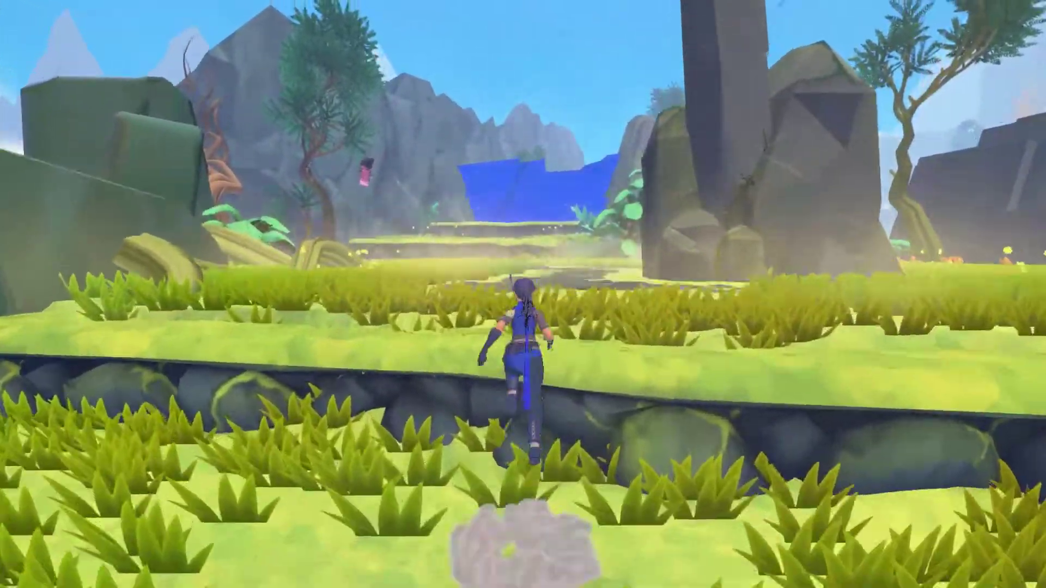
pyautogui.press('w')
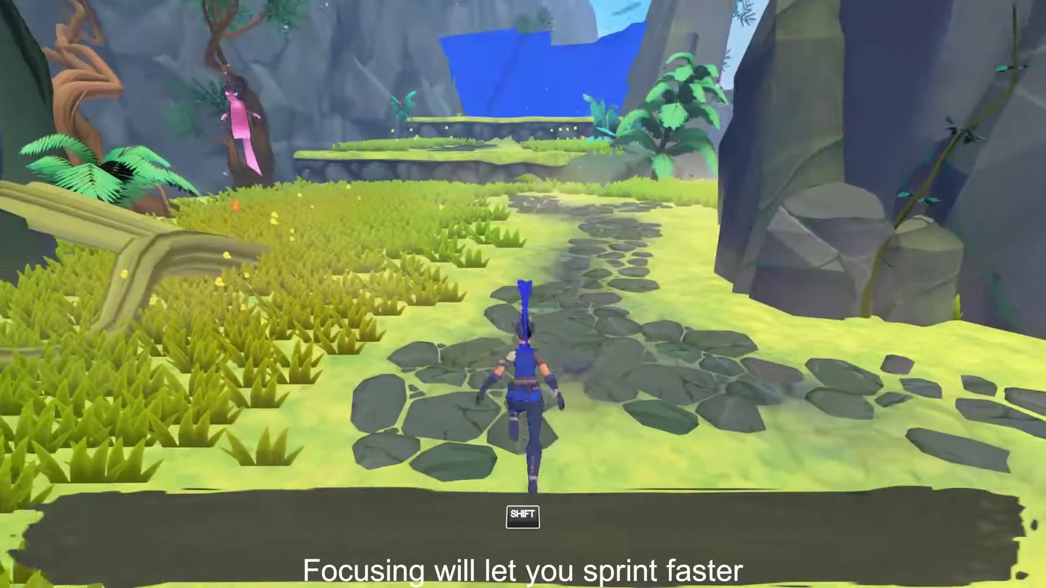
pyautogui.press('shift')
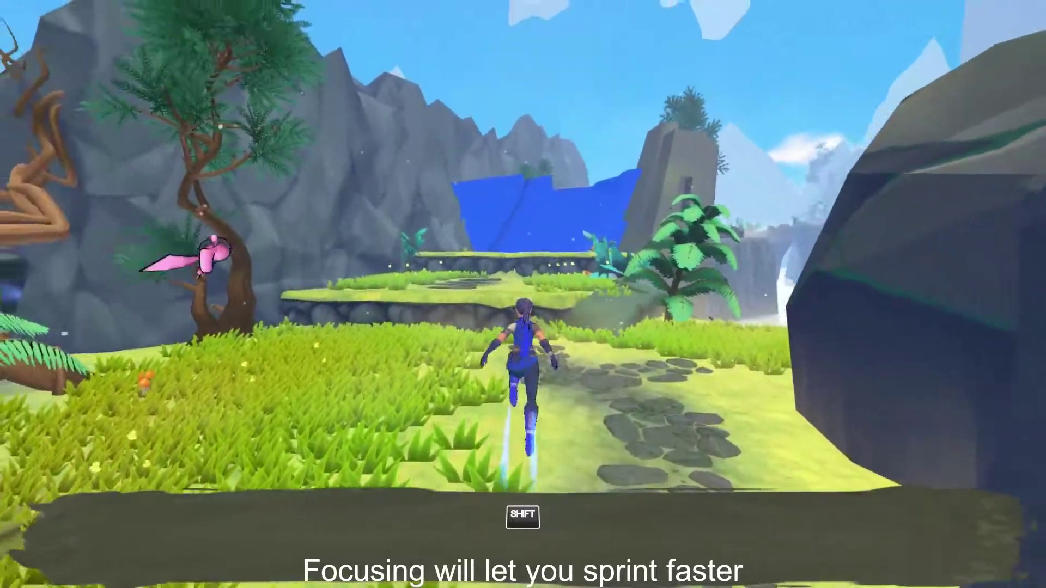
pyautogui.press('shift')
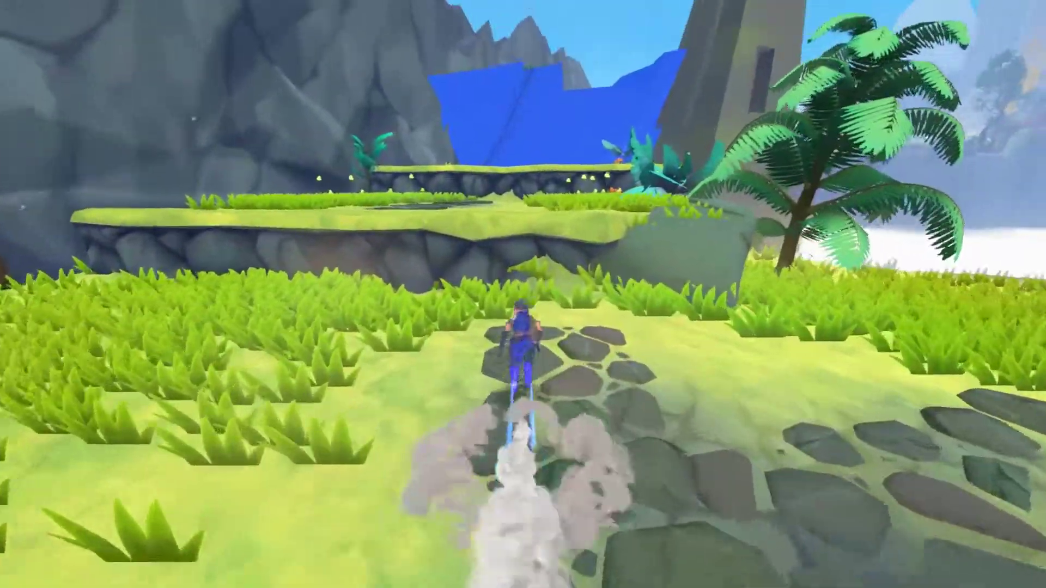
pyautogui.press('w')
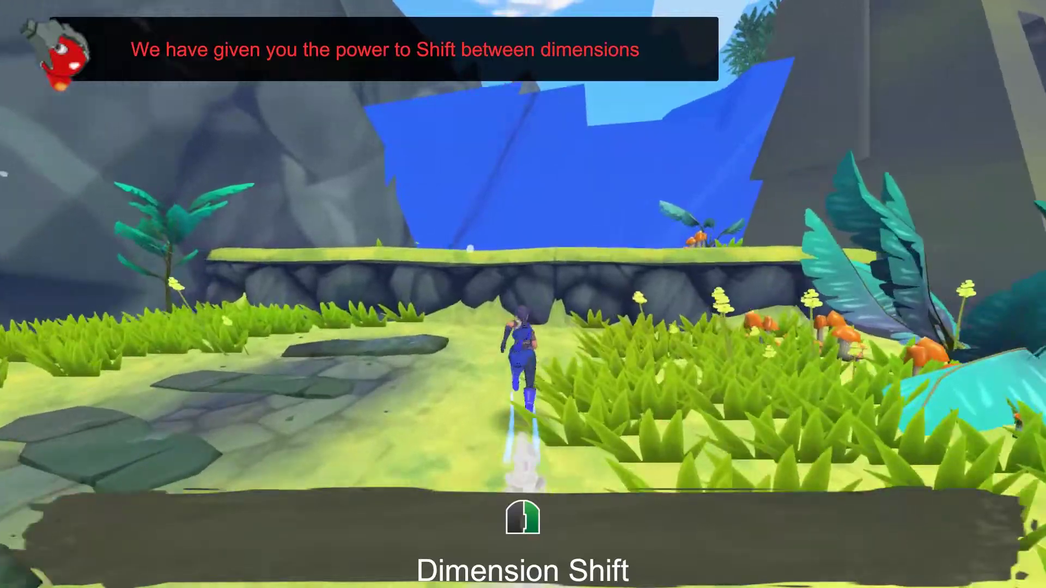
pyautogui.press('w')
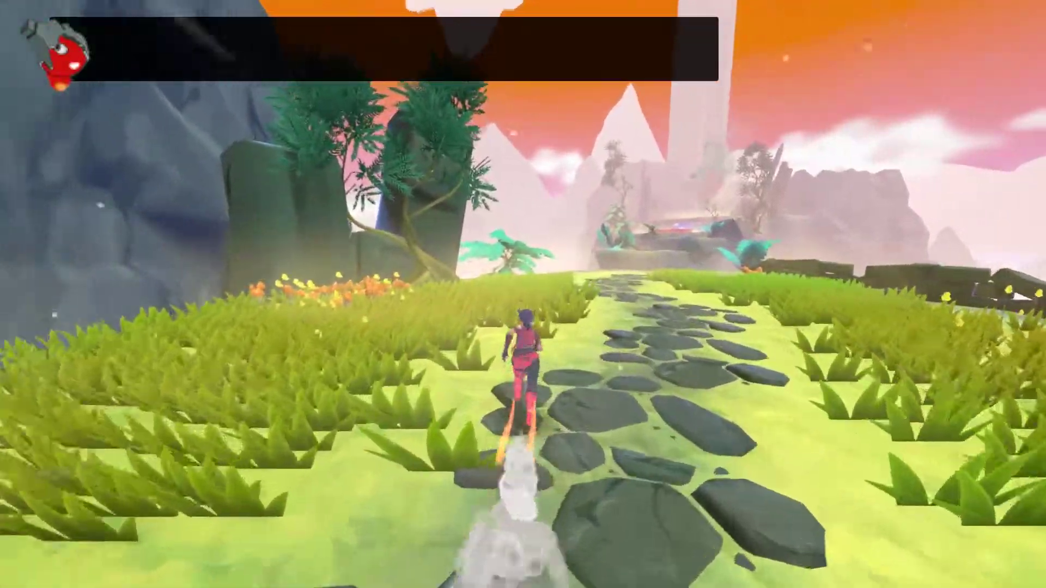
pyautogui.press('w')
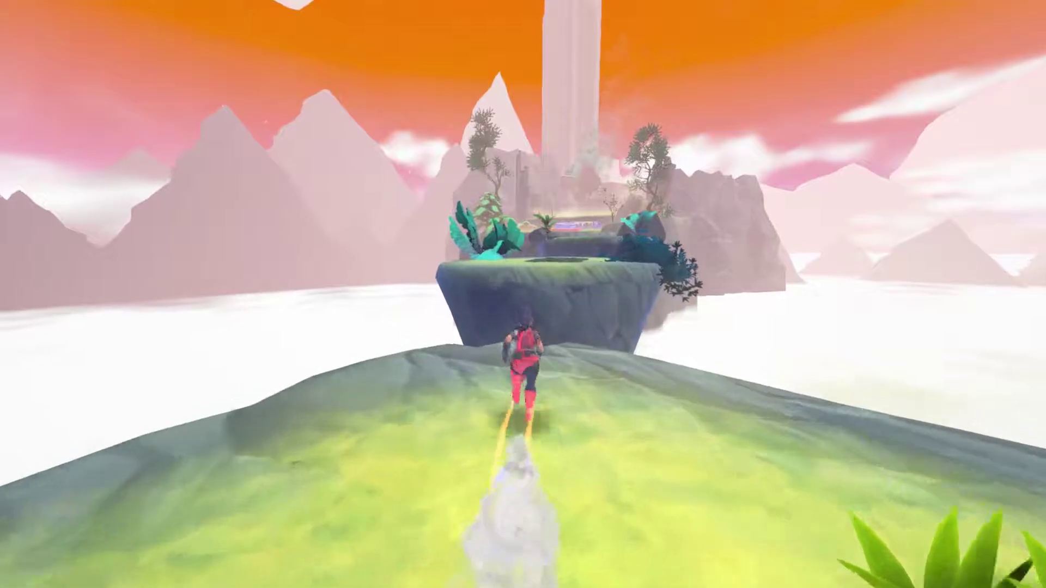
pyautogui.press('w')
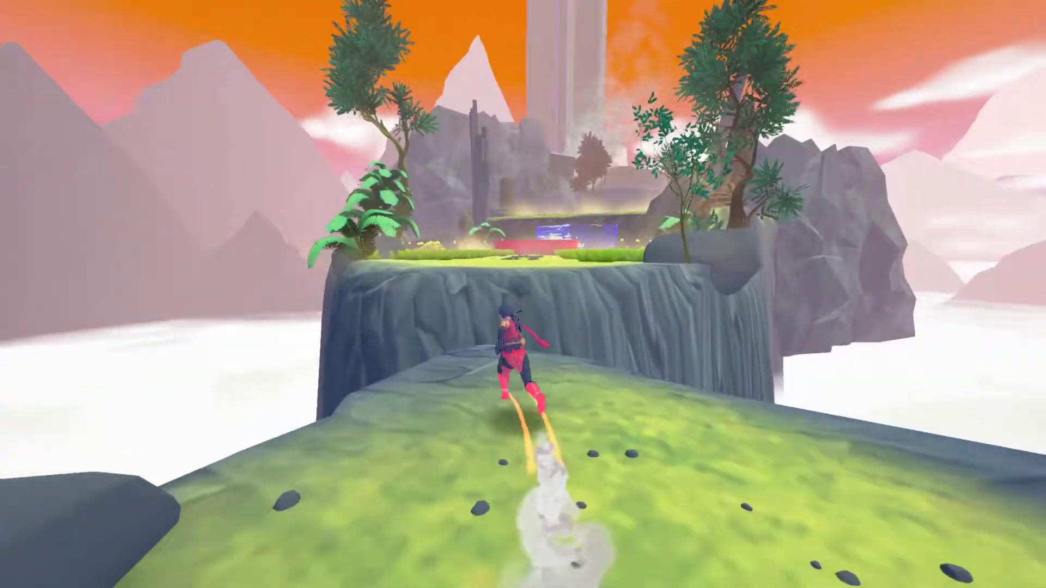
pyautogui.press('d')
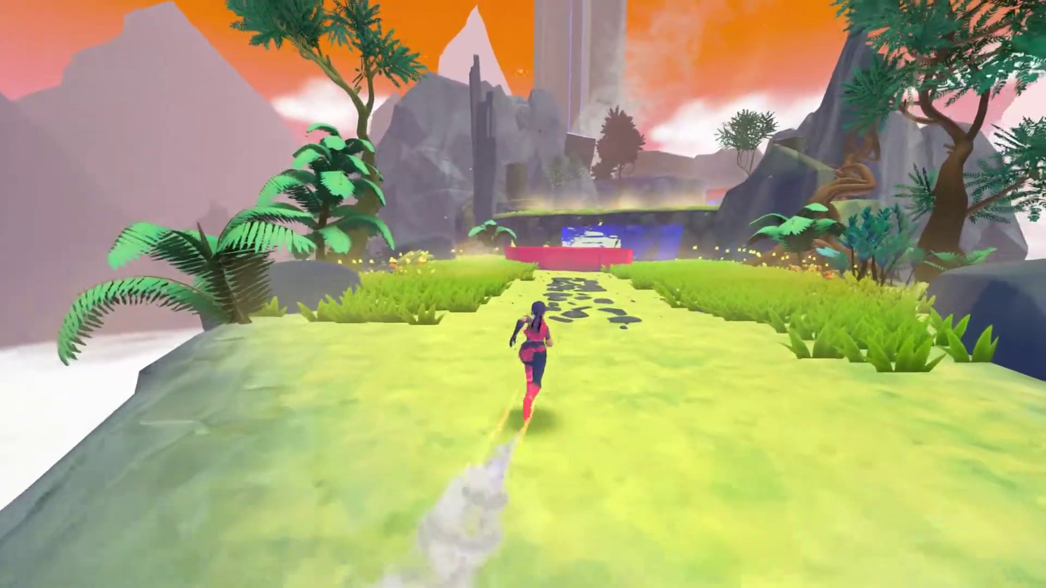
pyautogui.press('w')
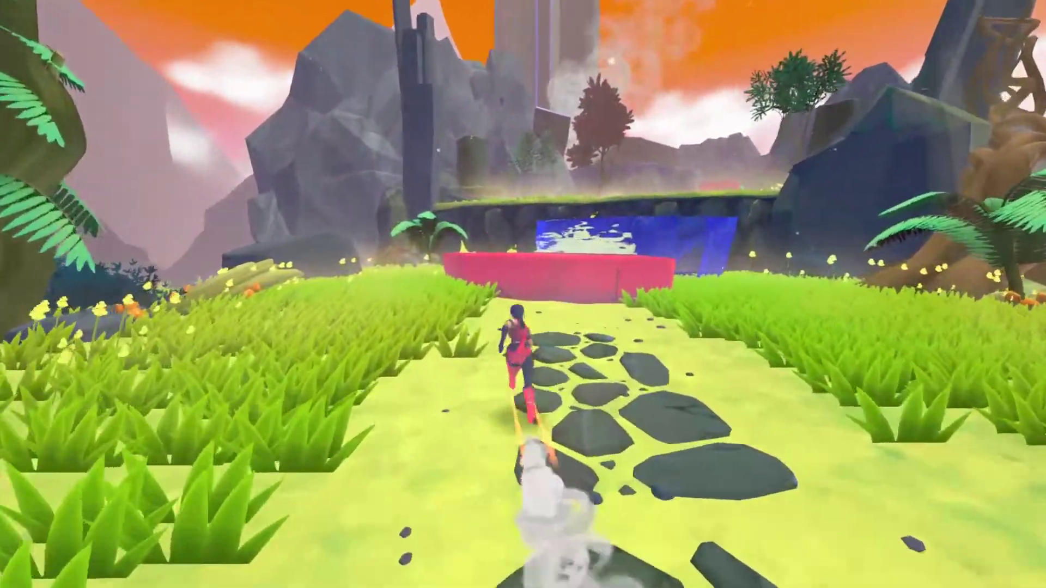
pyautogui.press('w')
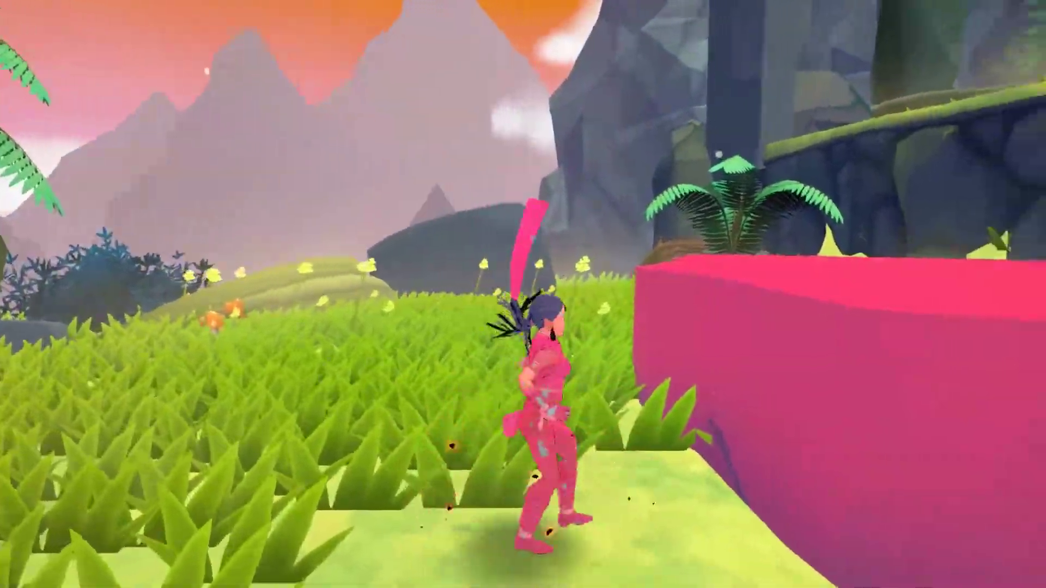
pyautogui.press('space')
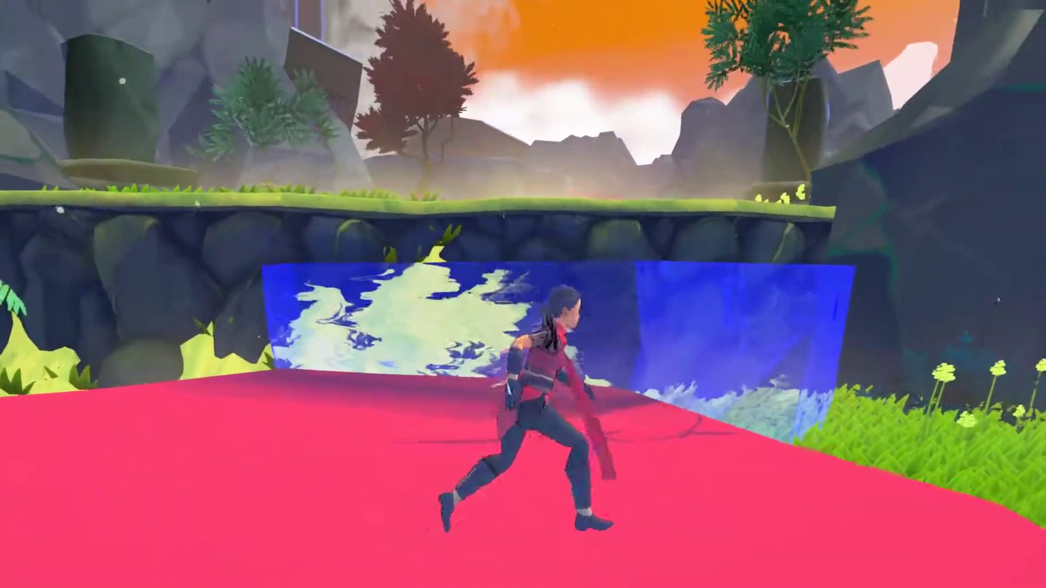
pyautogui.press('w')
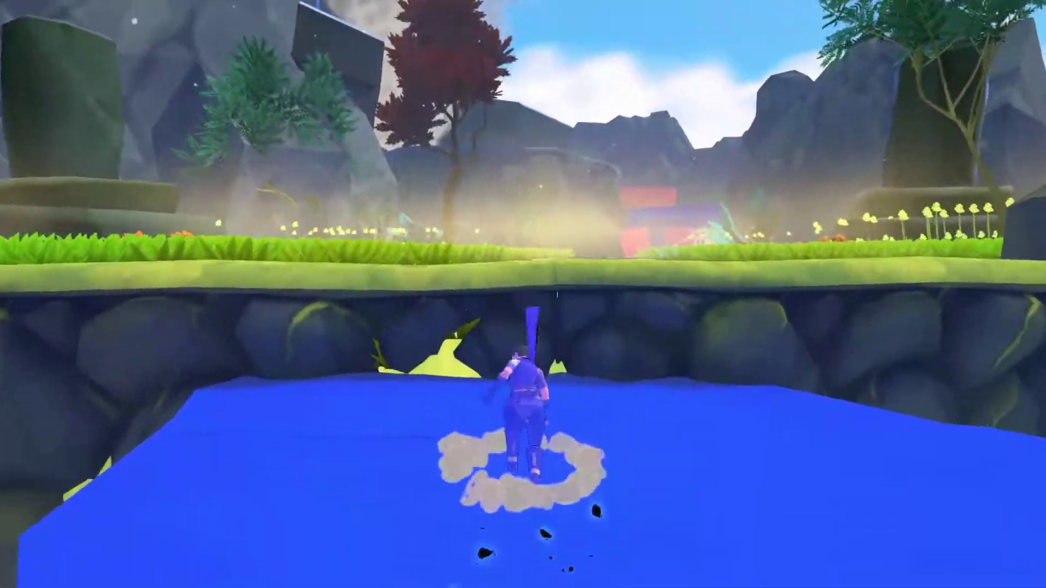
pyautogui.press('w')
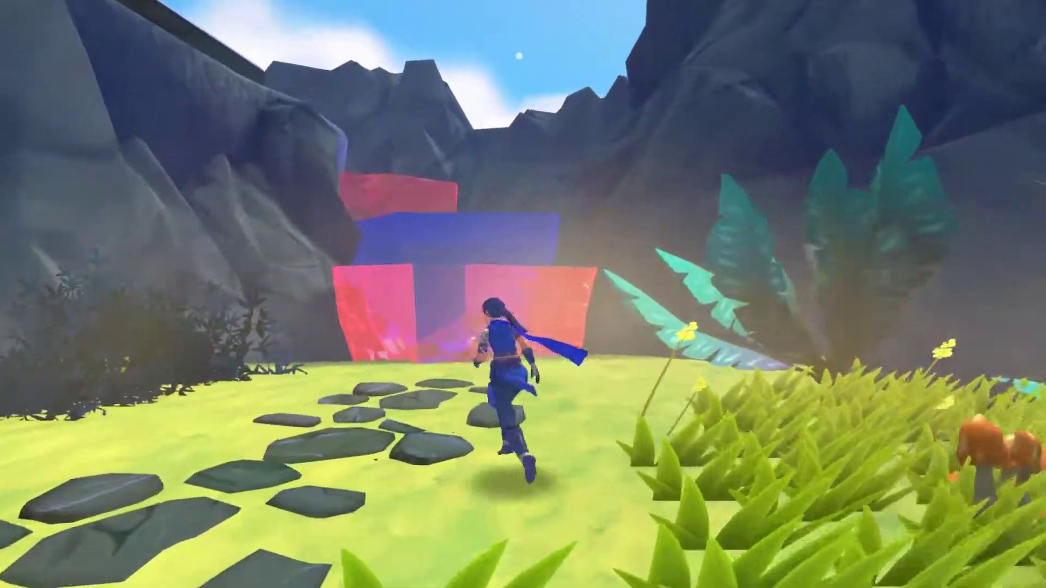
pyautogui.press('w')
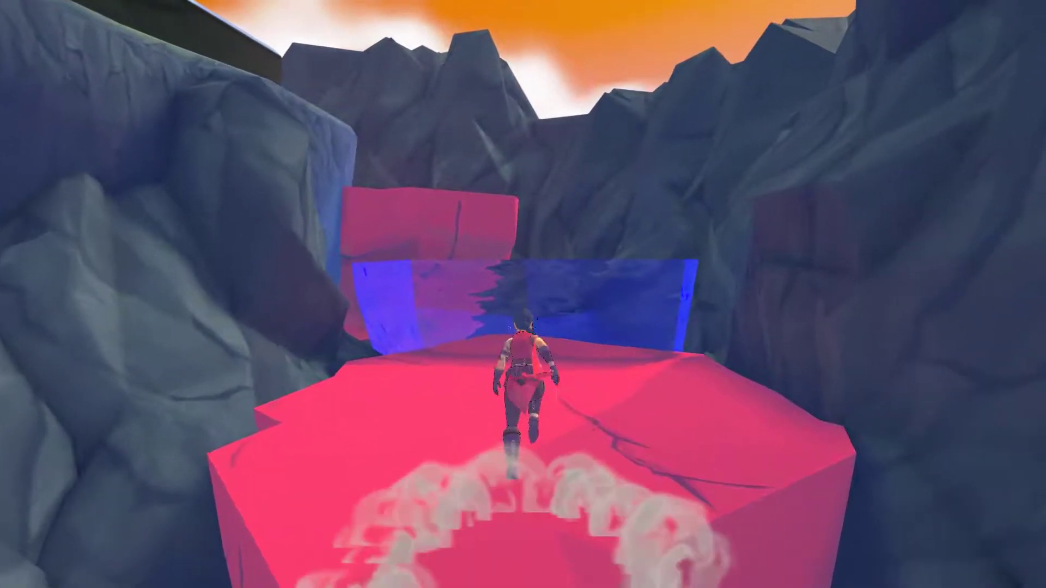
pyautogui.press('w')
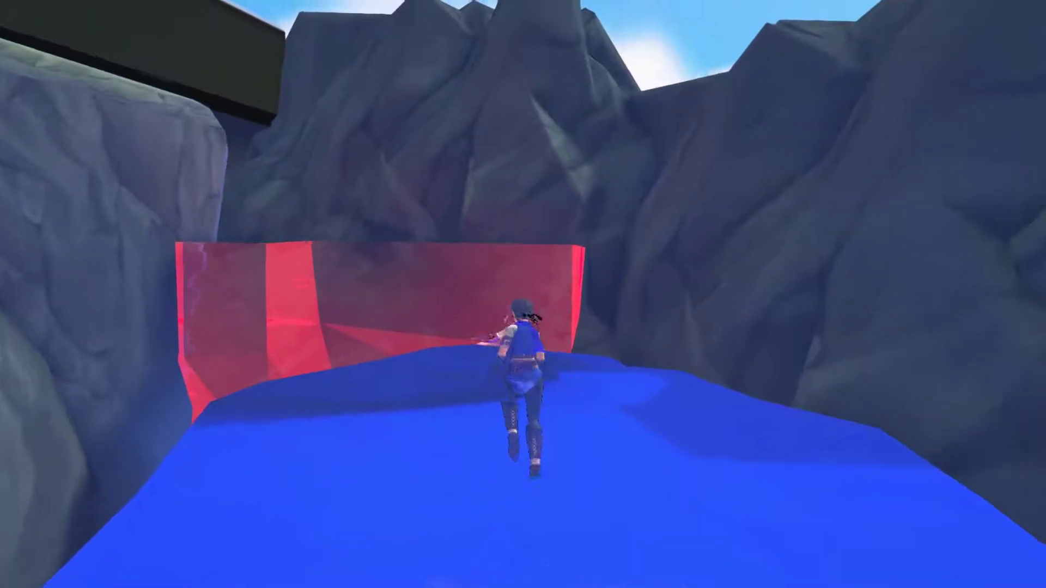
pyautogui.press('w')
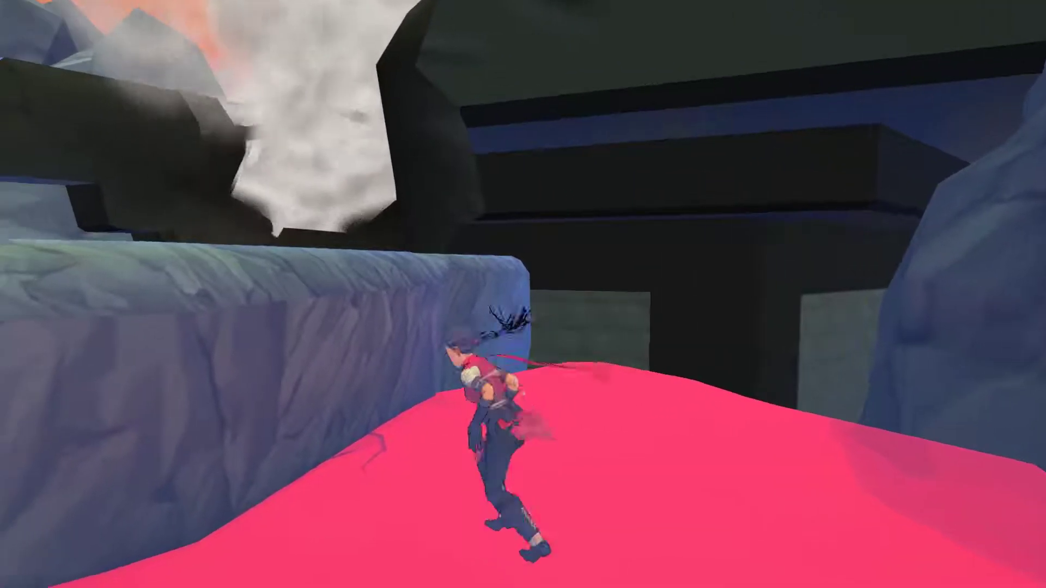
pyautogui.press('w')
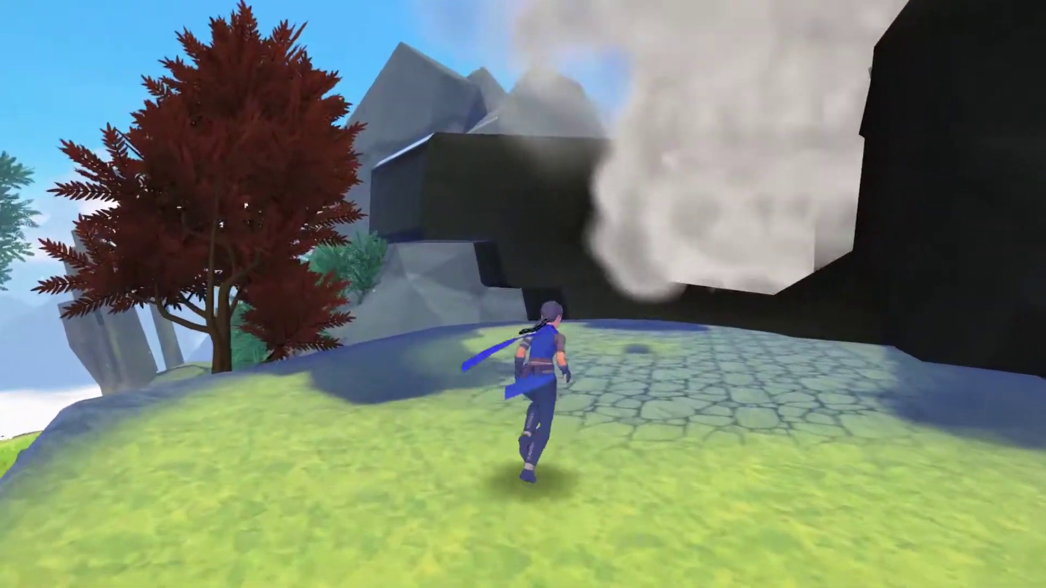
pyautogui.press('w')
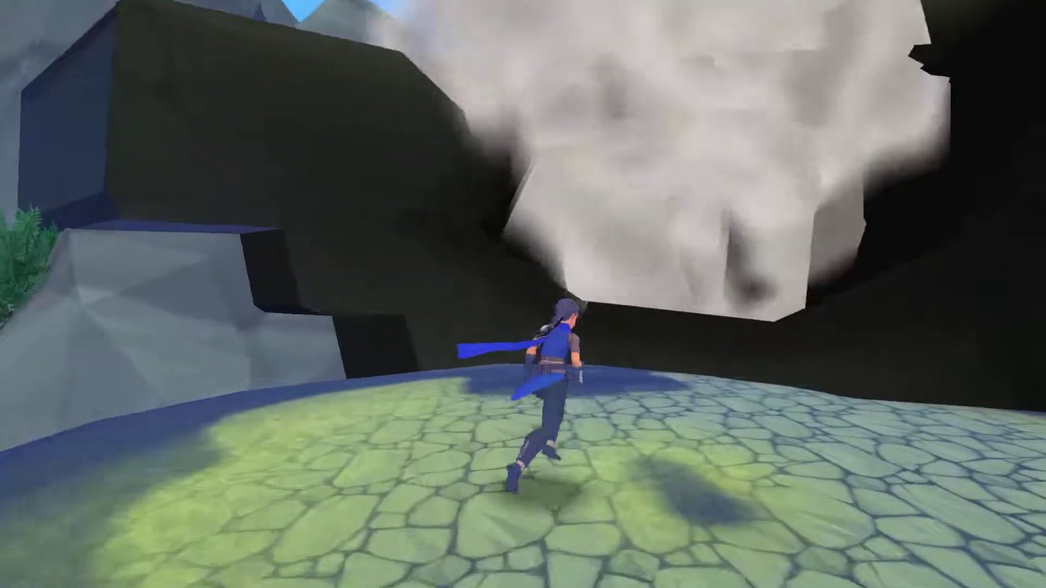
pyautogui.press('w')
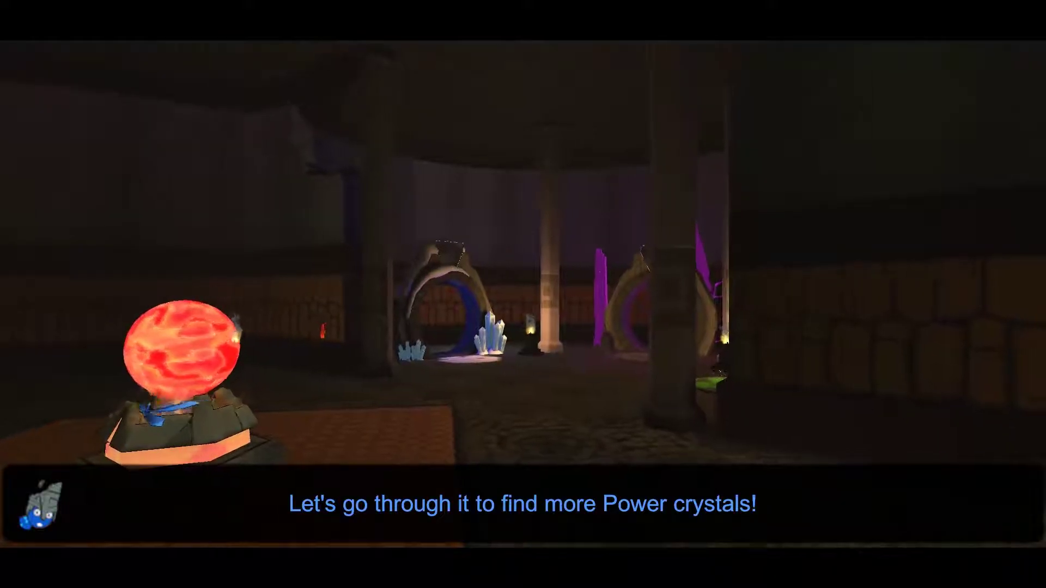
pyautogui.press('w')
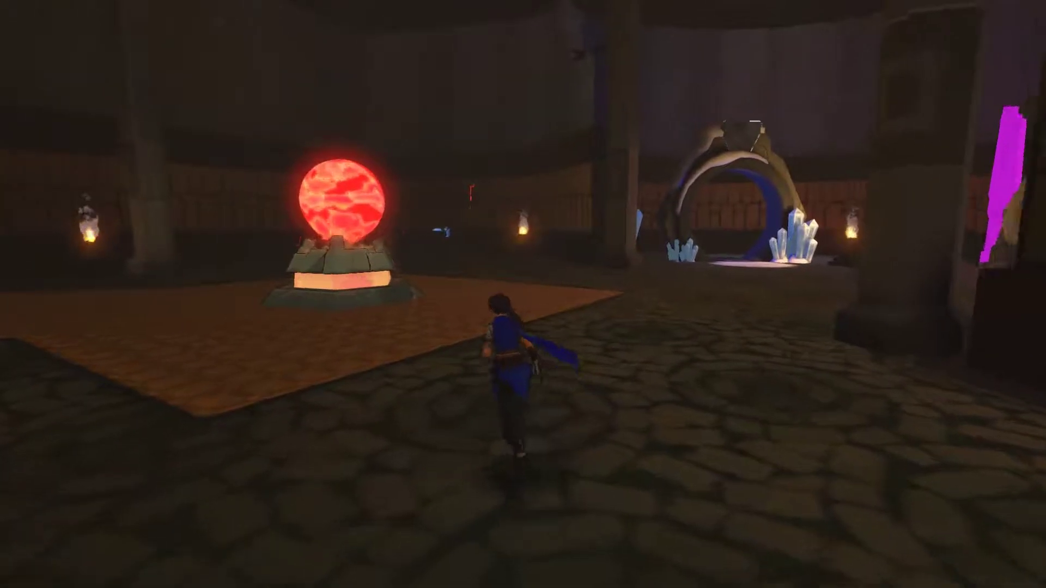
pyautogui.press('a')
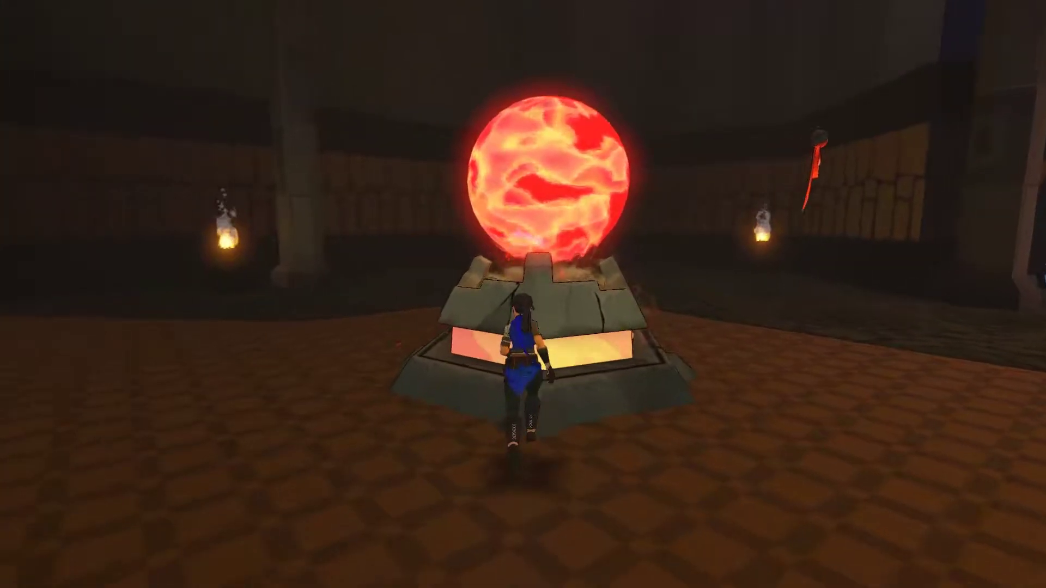
pyautogui.press('space')
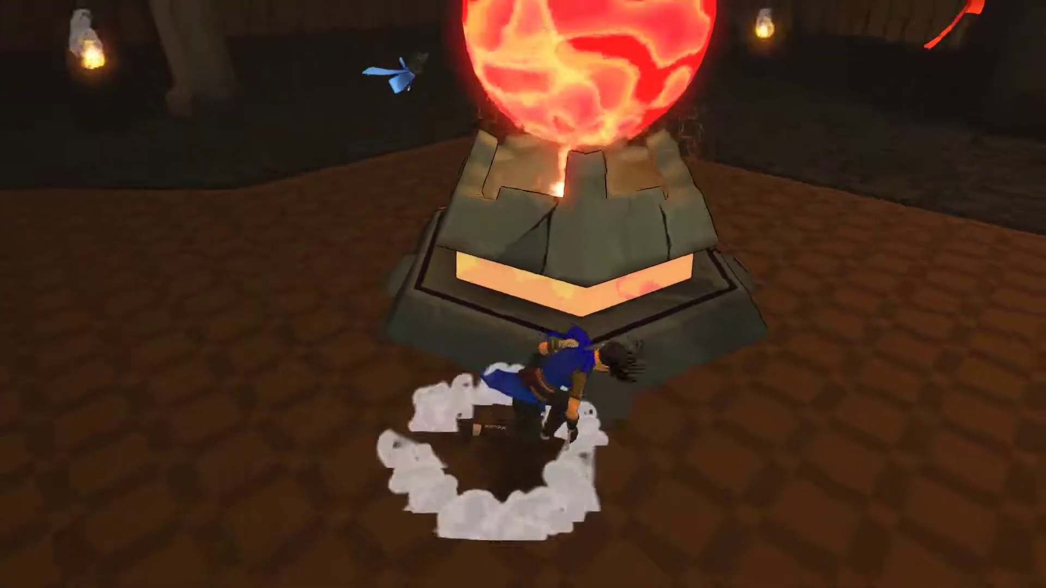
pyautogui.press('d')
pyautogui.press('w')
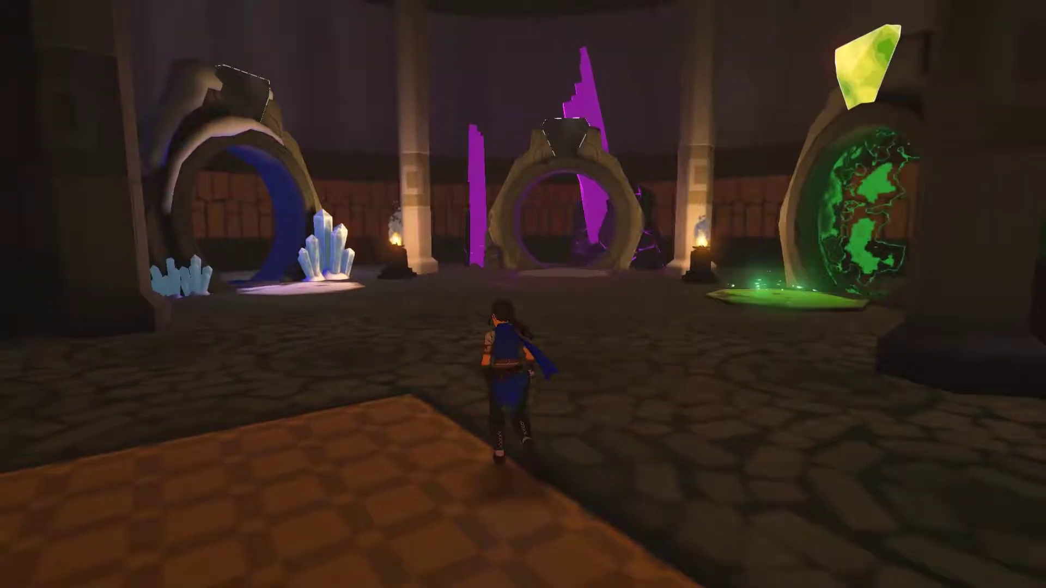
pyautogui.press('w')
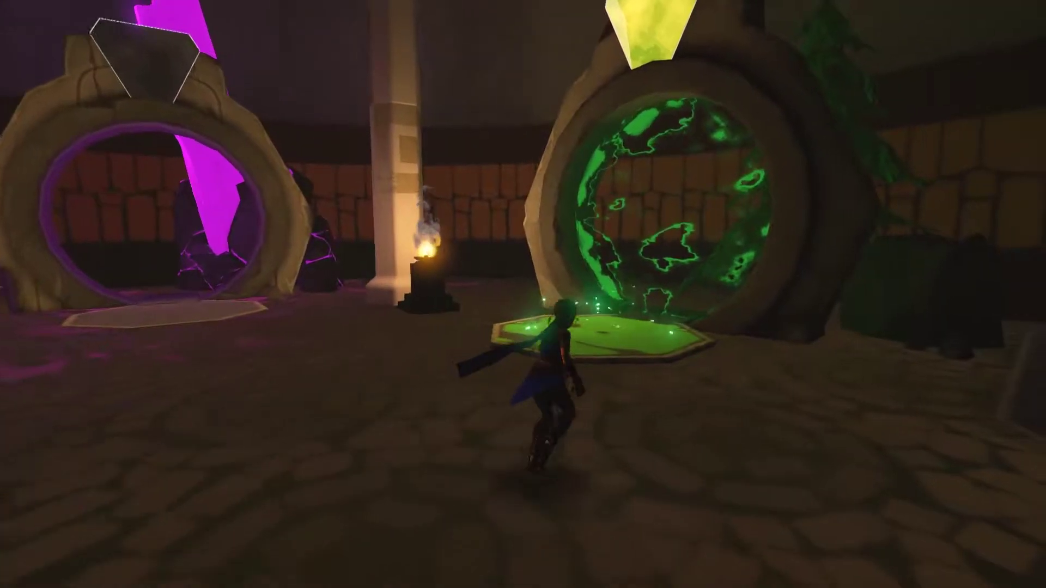
pyautogui.press('w')
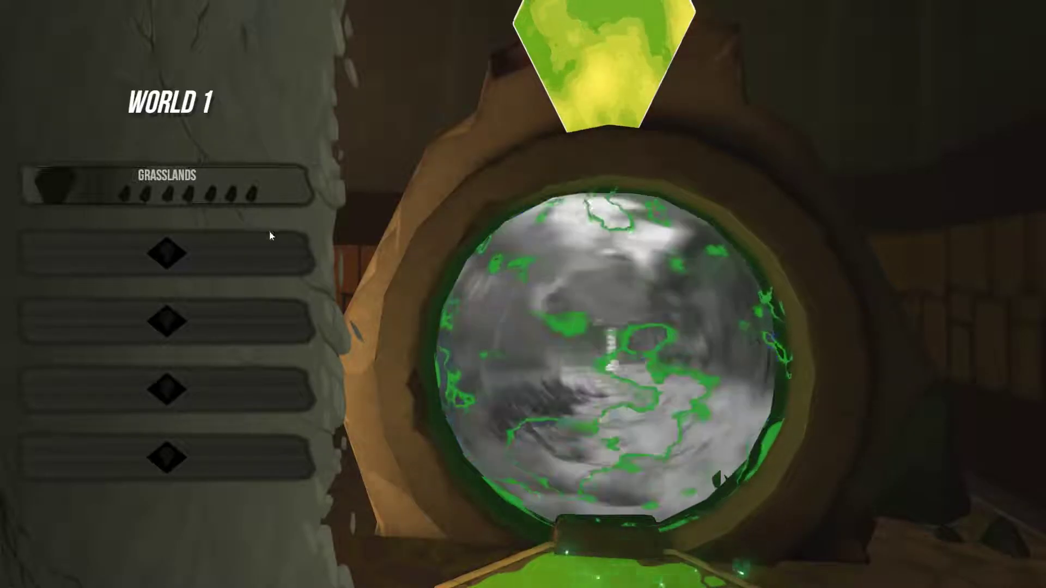
pyautogui.click(99, 190)
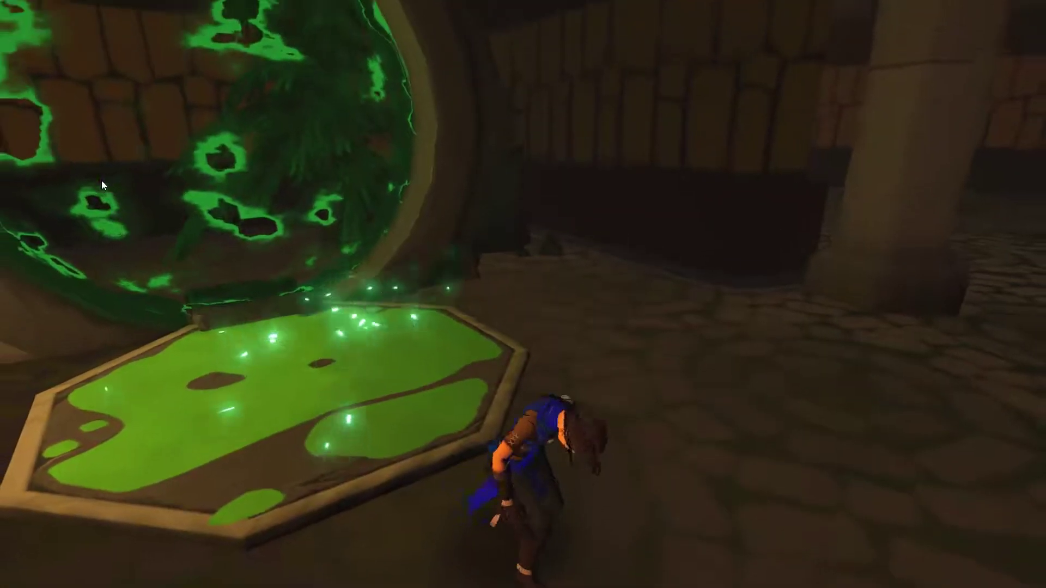
pyautogui.press('w')
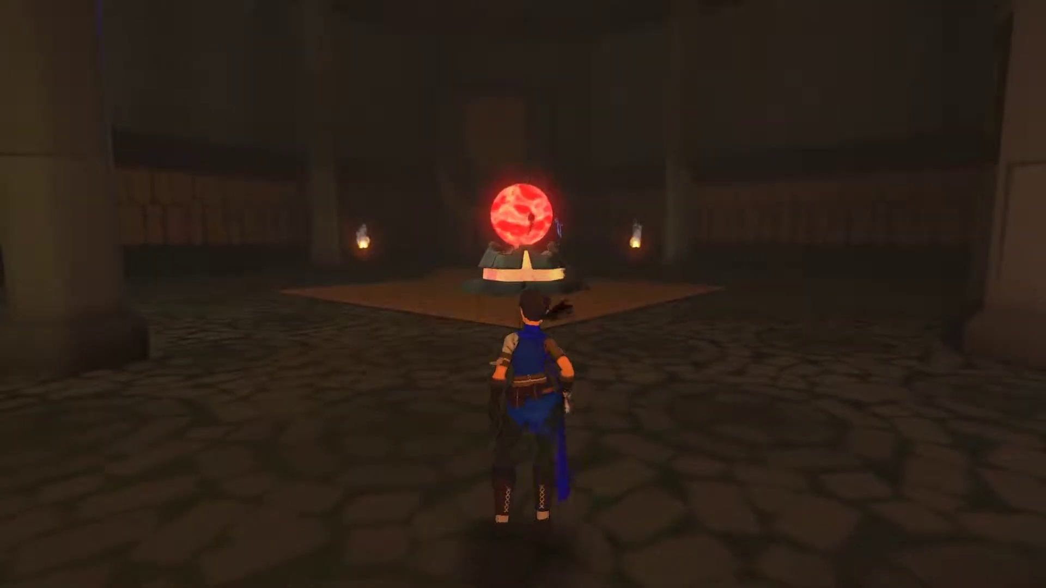
pyautogui.press('a')
pyautogui.press('w')
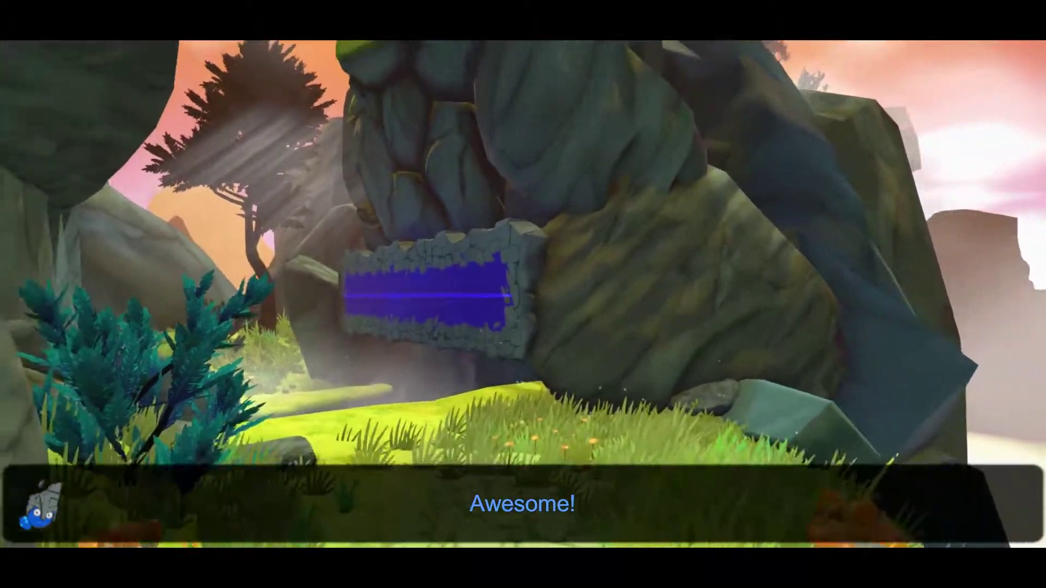
pyautogui.press('w')
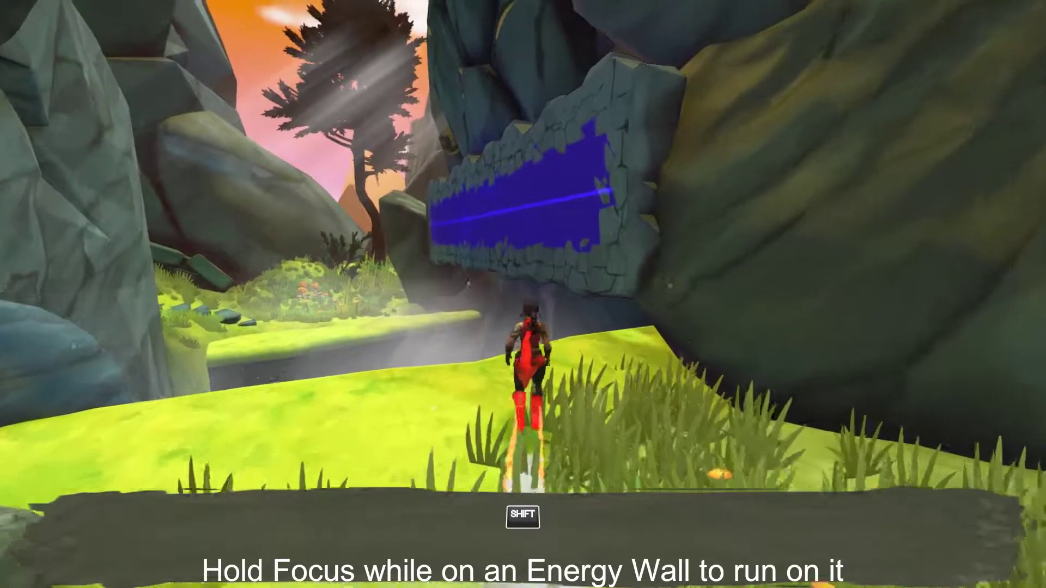
pyautogui.press('s')
pyautogui.press('shift')
pyautogui.press('w')
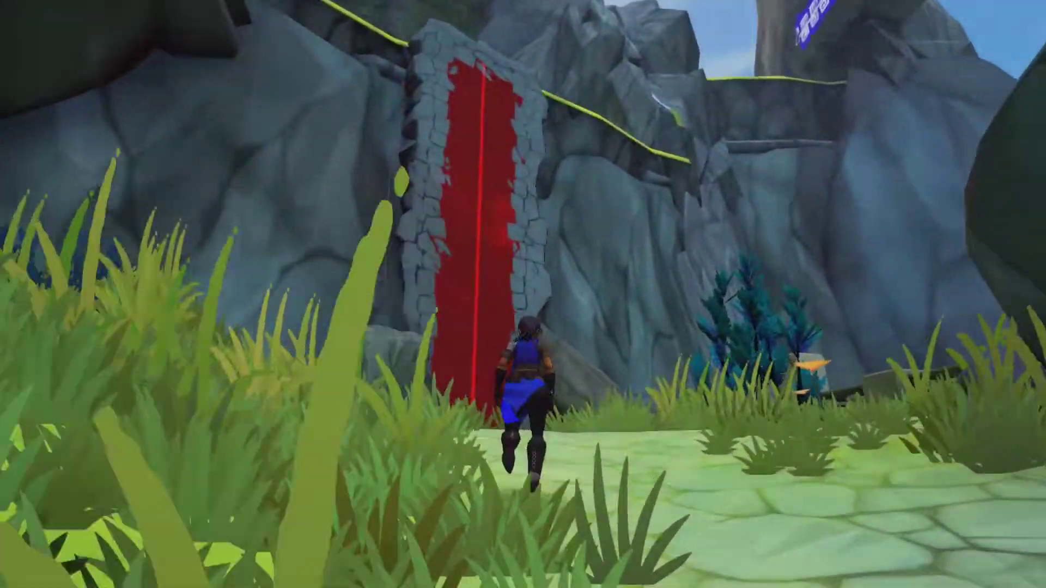
pyautogui.press('a')
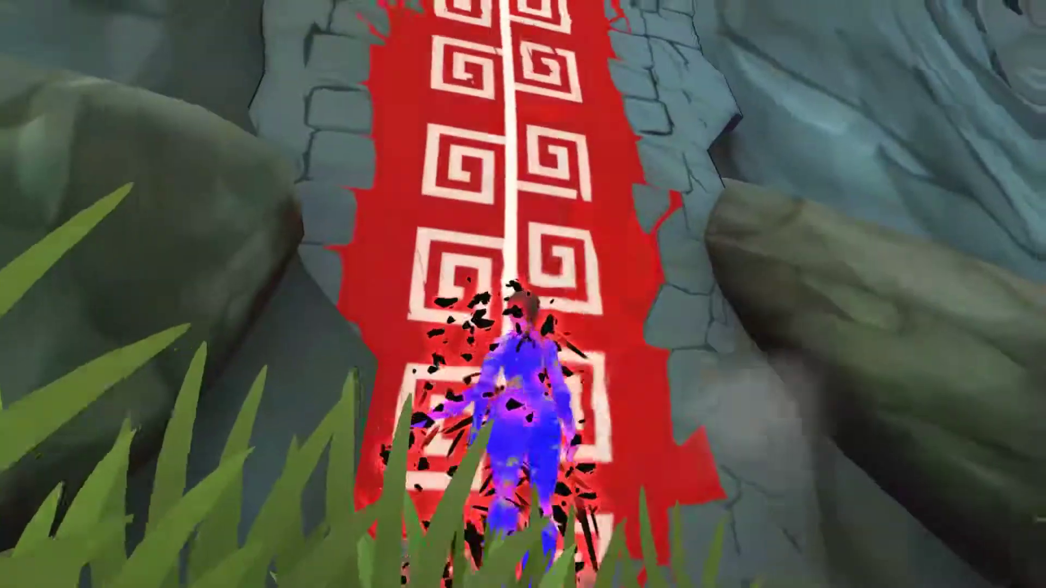
pyautogui.press('w')
pyautogui.press('space')
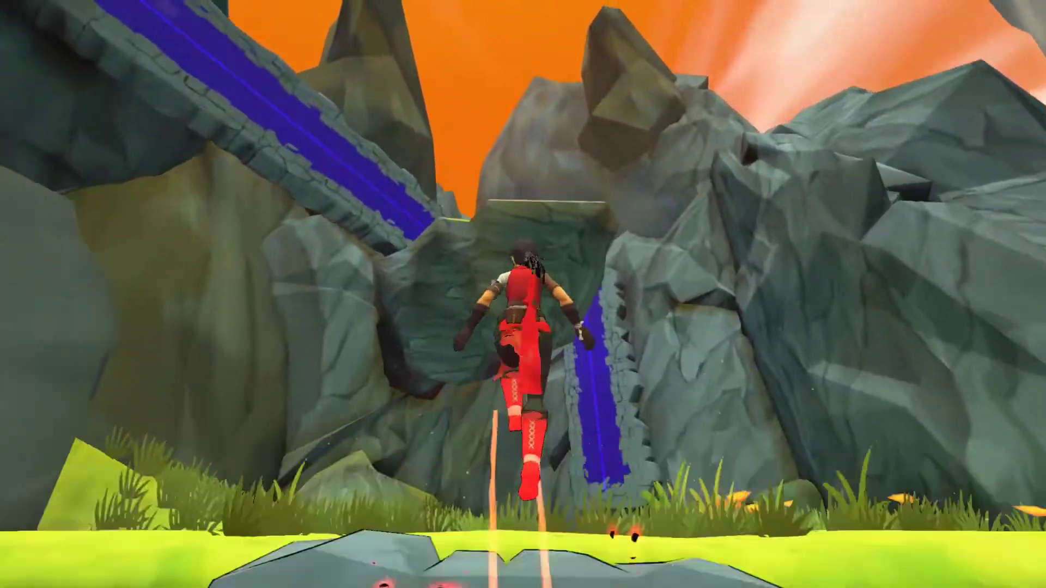
pyautogui.press('w')
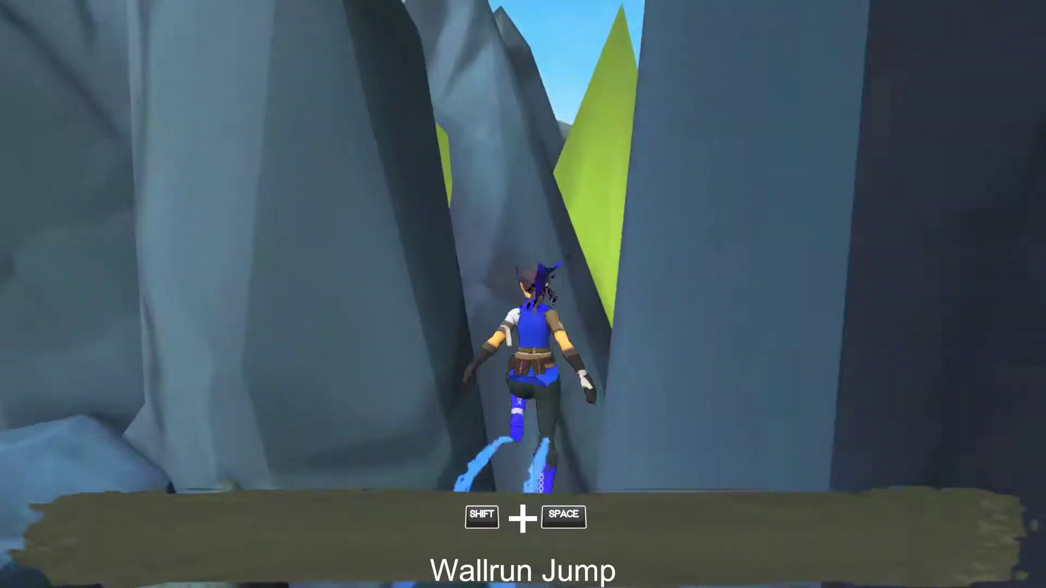
pyautogui.hotkey('shift', 'space')
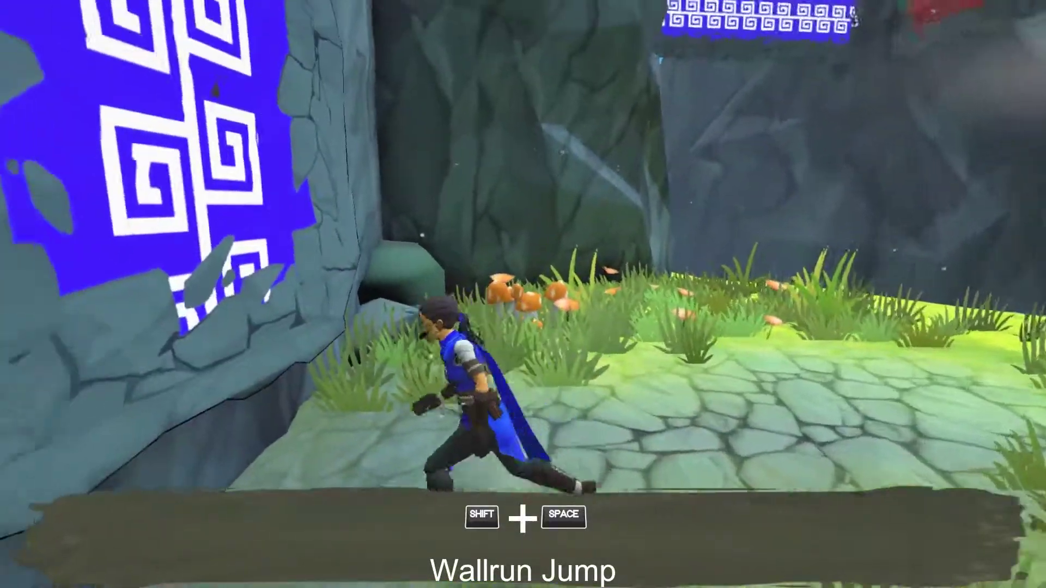
pyautogui.press('space')
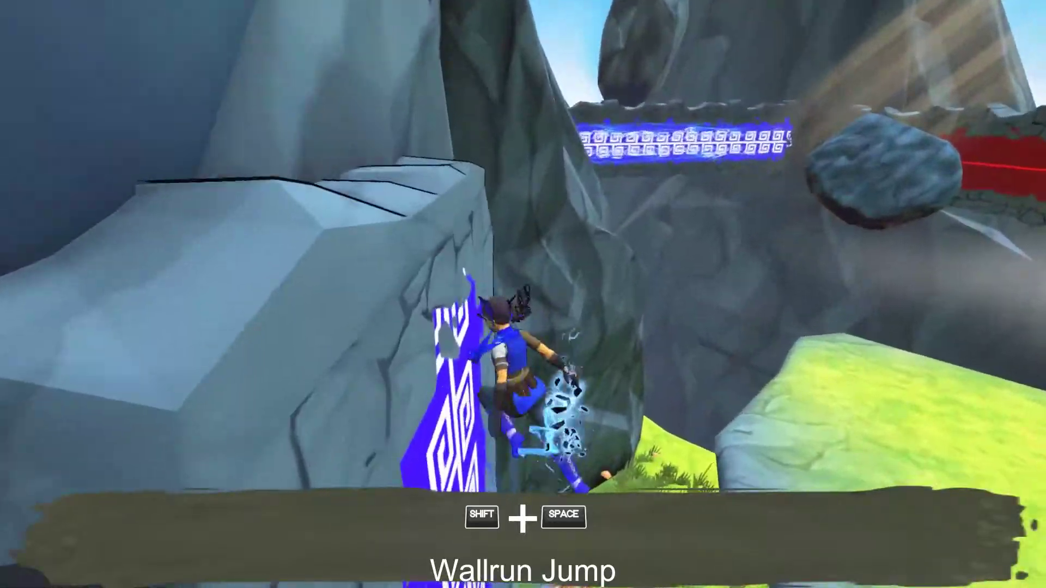
pyautogui.hotkey('shift', 'space')
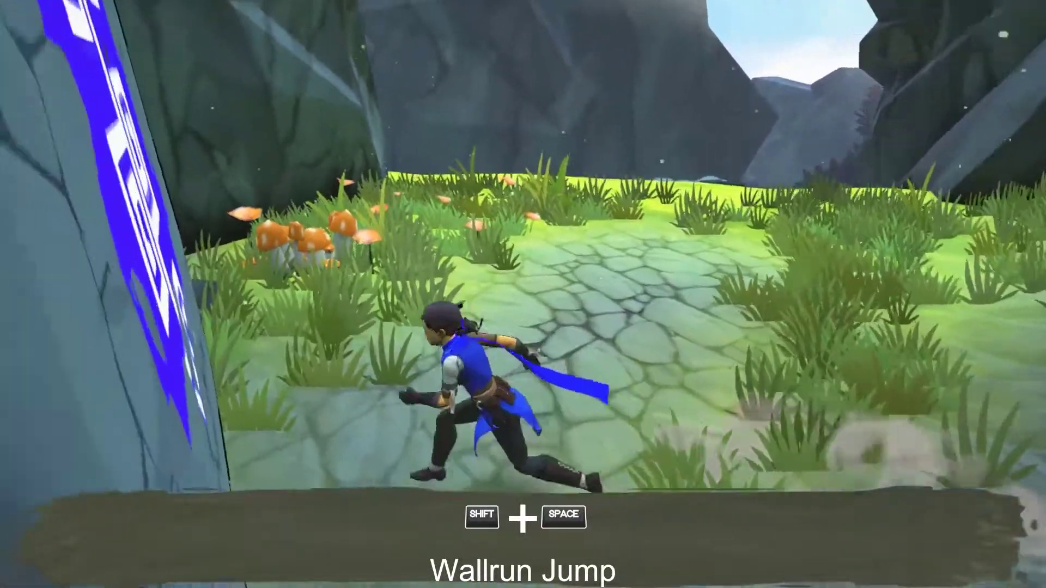
pyautogui.press('space')
pyautogui.hotkey('shift', 'space')
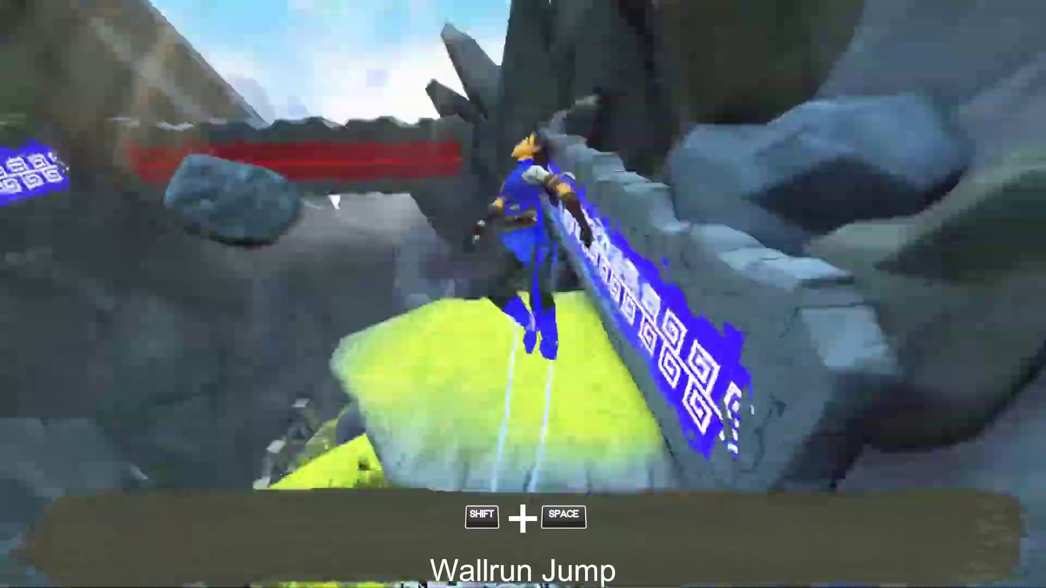
pyautogui.press('space')
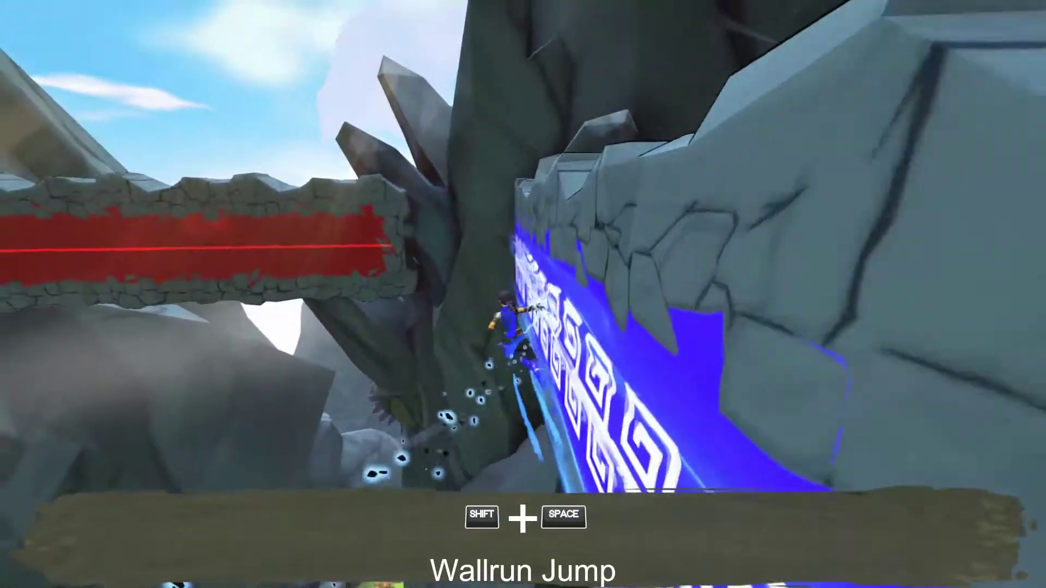
pyautogui.press('space')
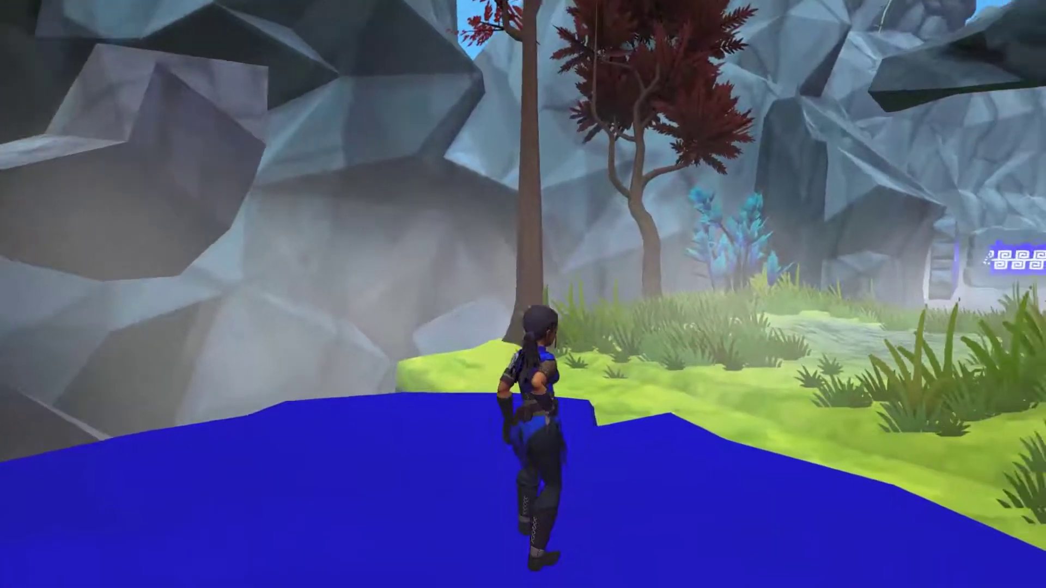
pyautogui.press('w')
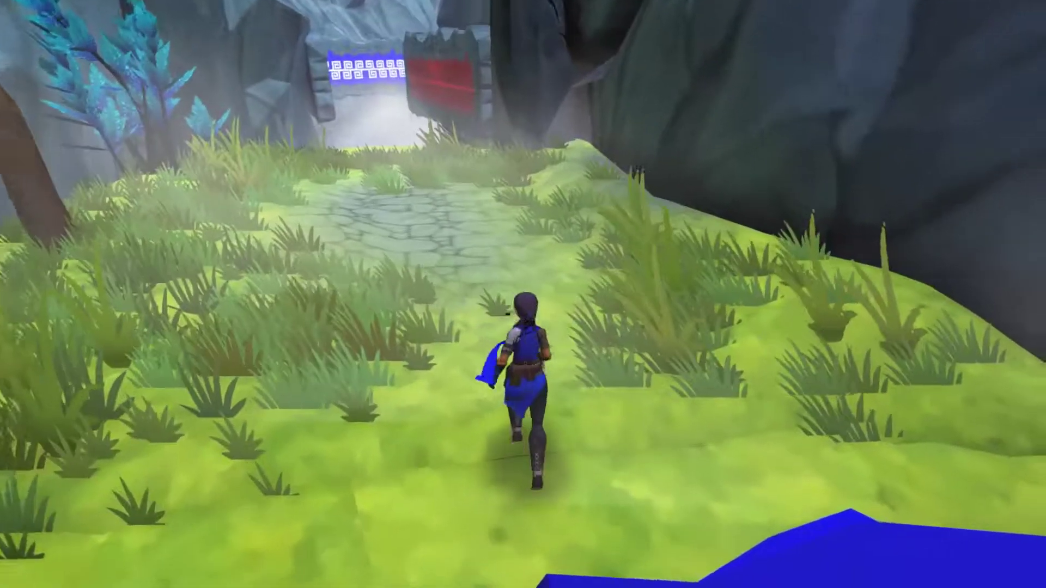
pyautogui.press('d')
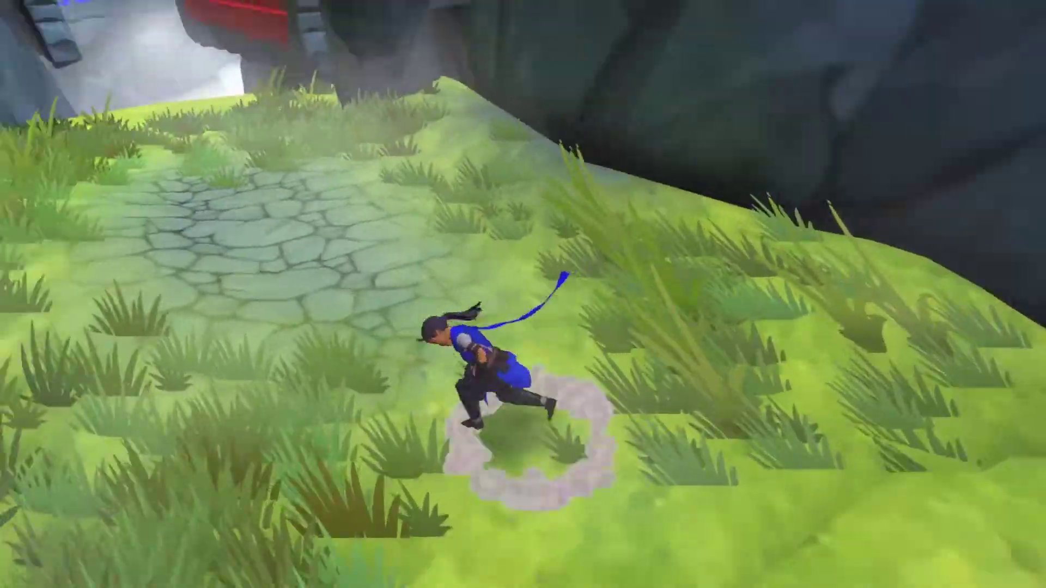
pyautogui.press('w')
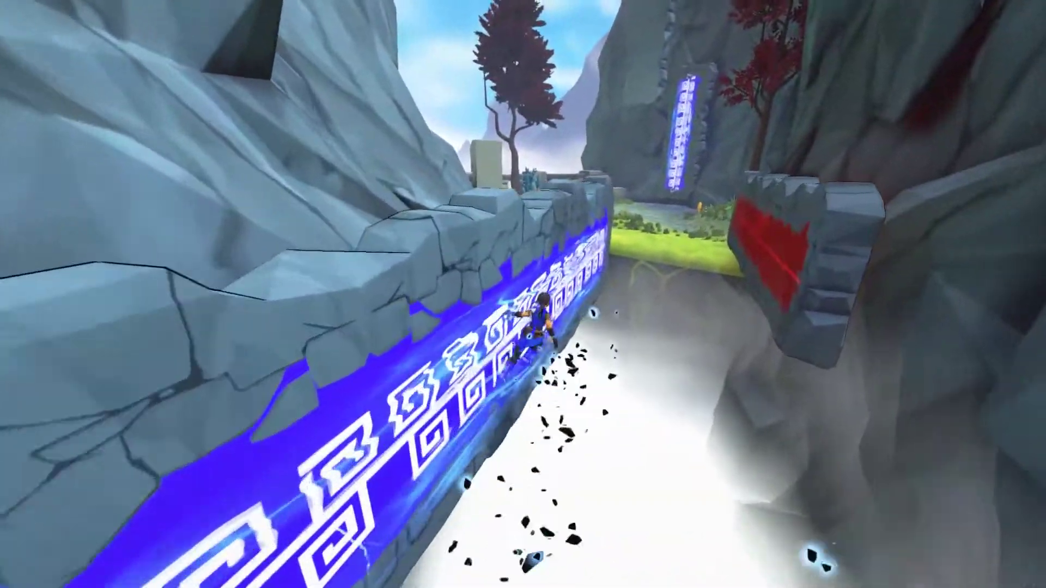
pyautogui.press('space')
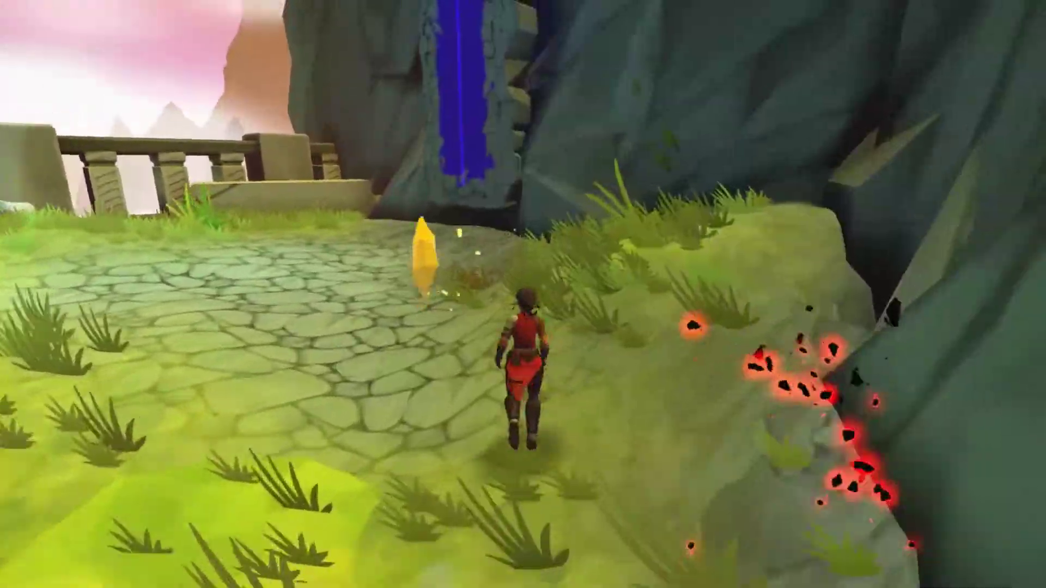
pyautogui.press('a')
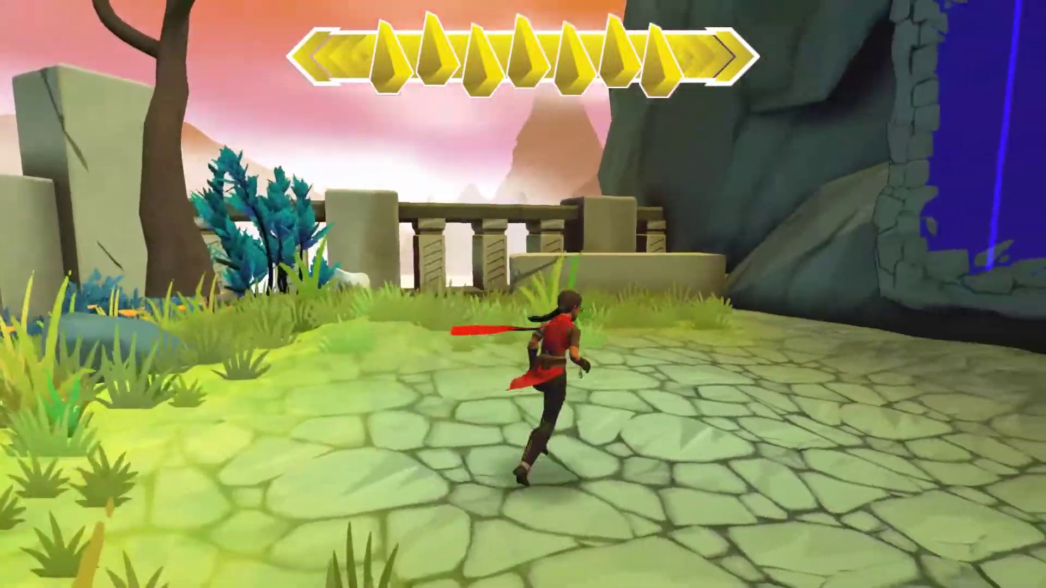
pyautogui.press('d')
pyautogui.press('space')
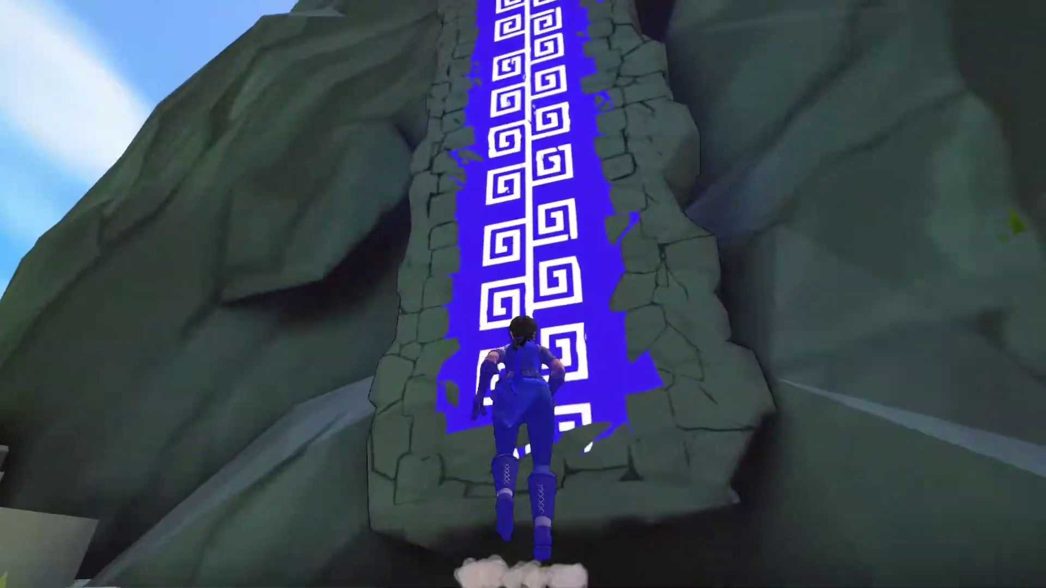
pyautogui.press('space')
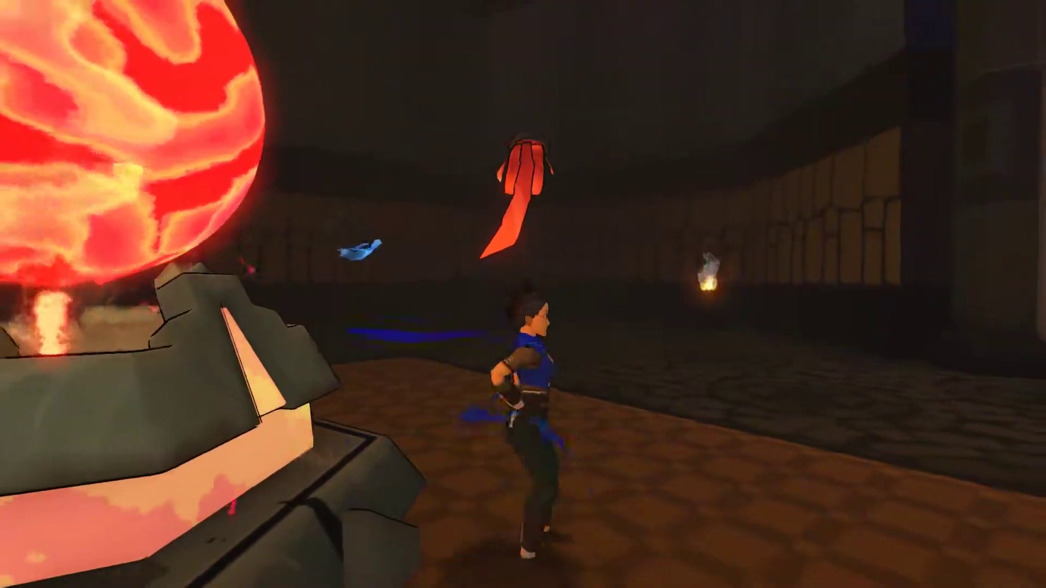
pyautogui.press('w')
pyautogui.press('a')
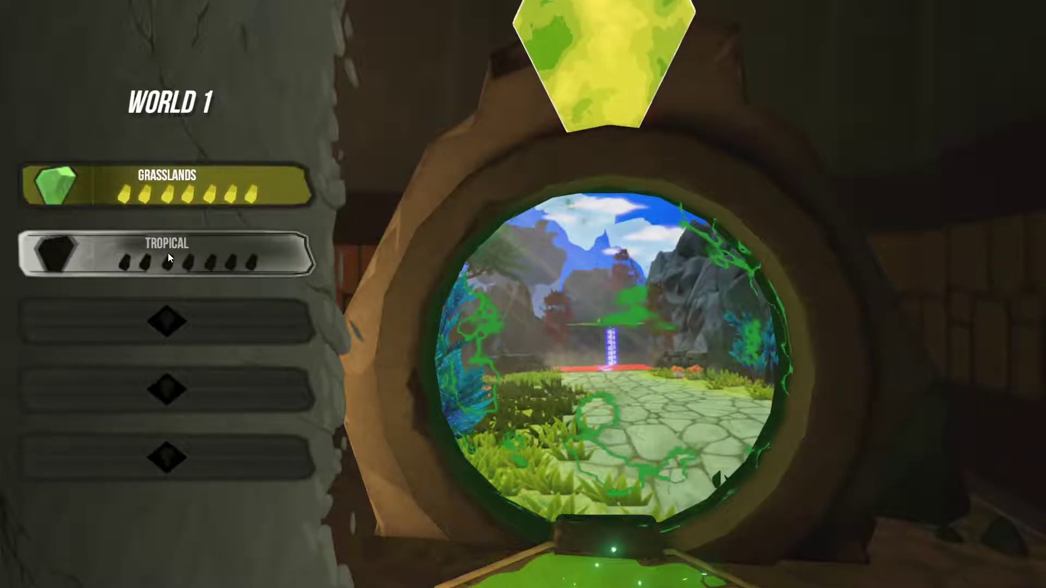
pyautogui.click(246, 256)
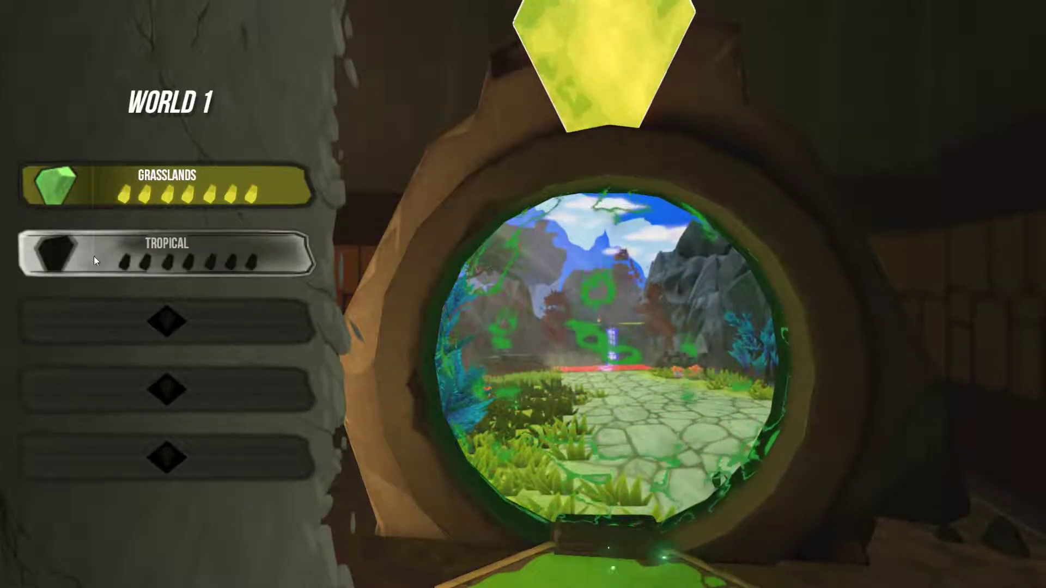
pyautogui.press('Escape')
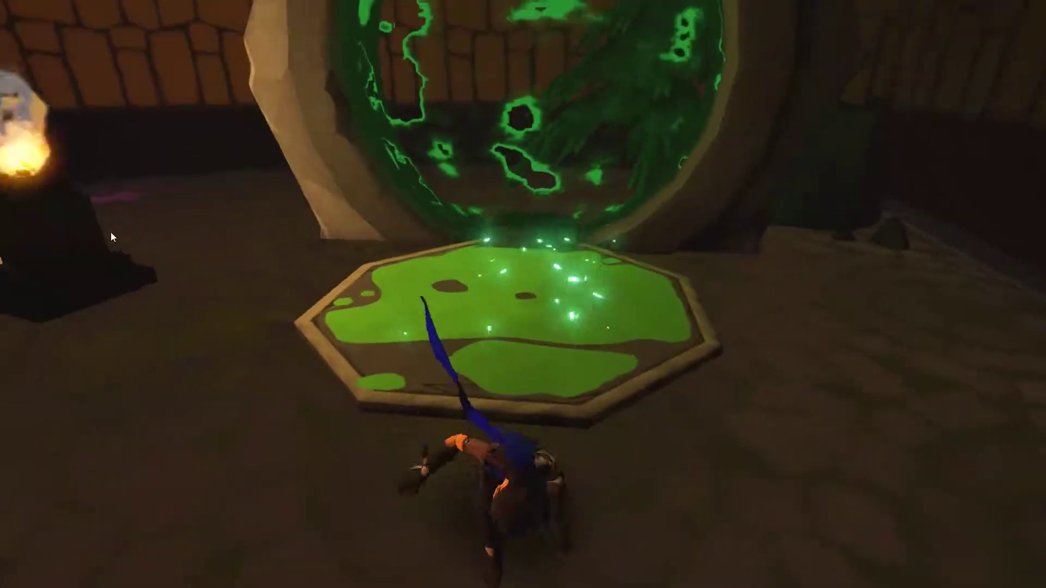
pyautogui.press('w')
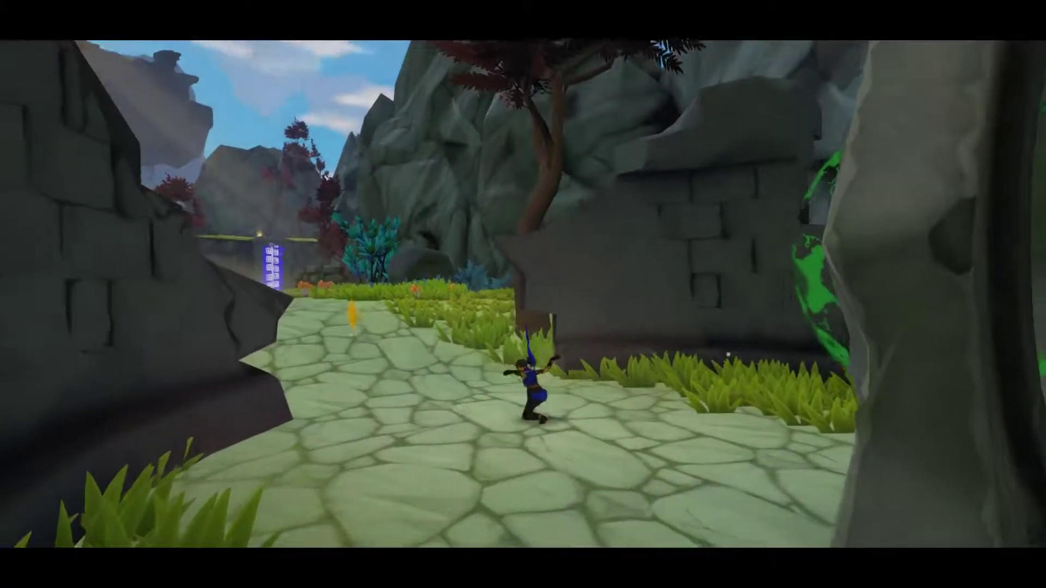
pyautogui.press('w')
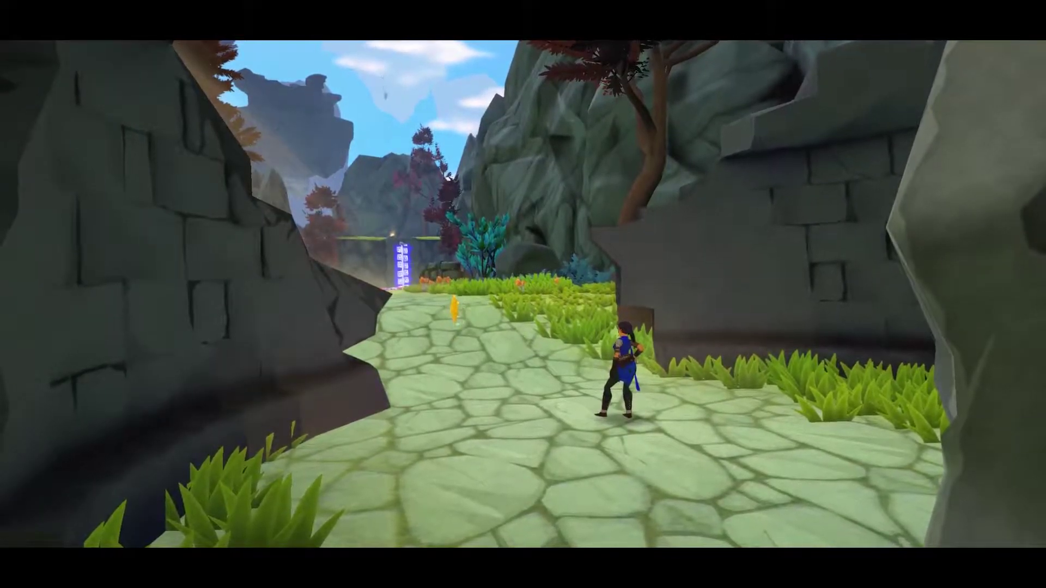
pyautogui.press('w')
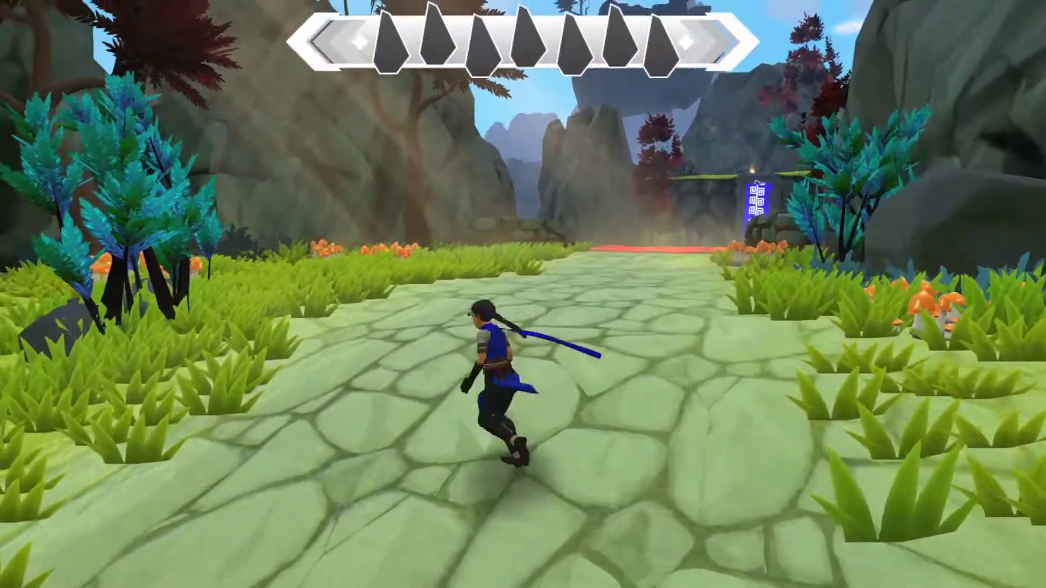
pyautogui.press('a')
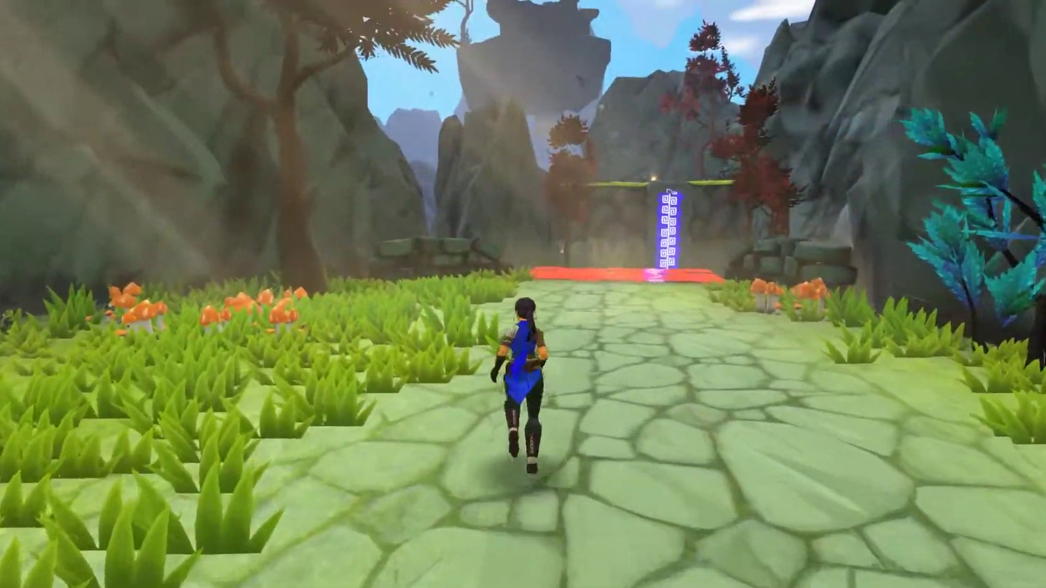
pyautogui.press('a')
pyautogui.press('a')
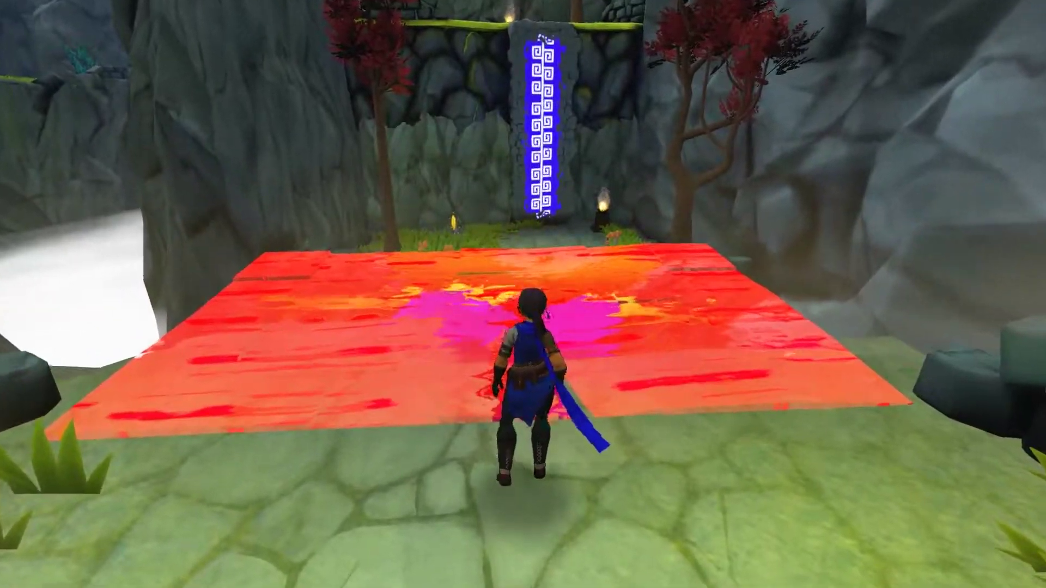
pyautogui.press('w')
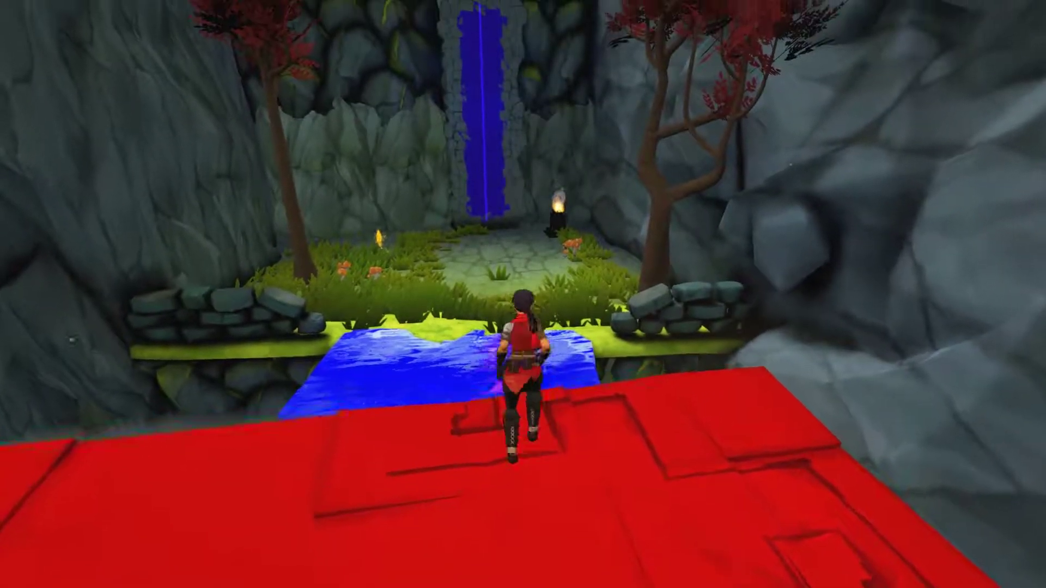
pyautogui.press('w')
pyautogui.press('a')
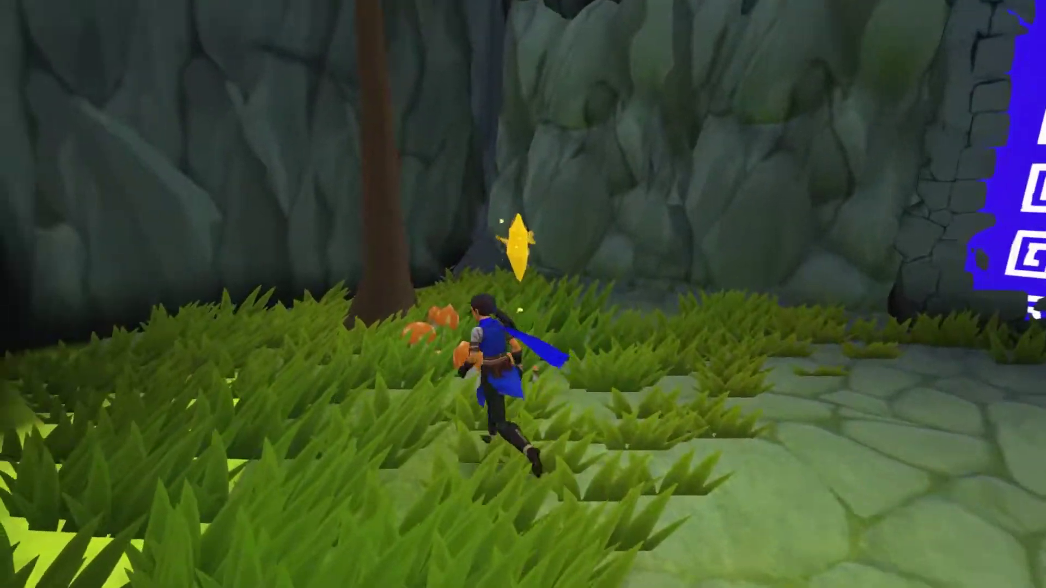
pyautogui.press('w')
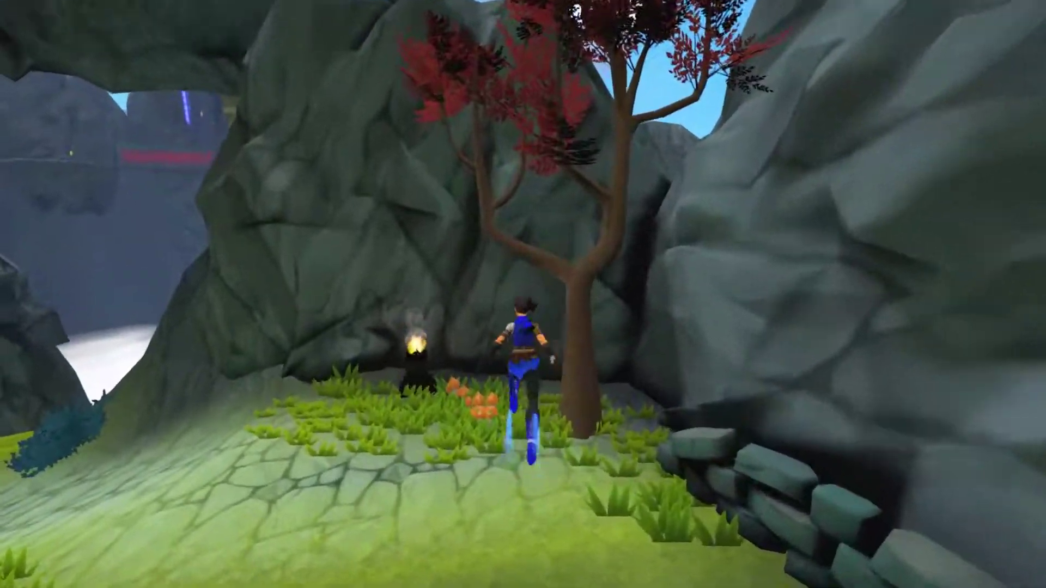
pyautogui.press('a')
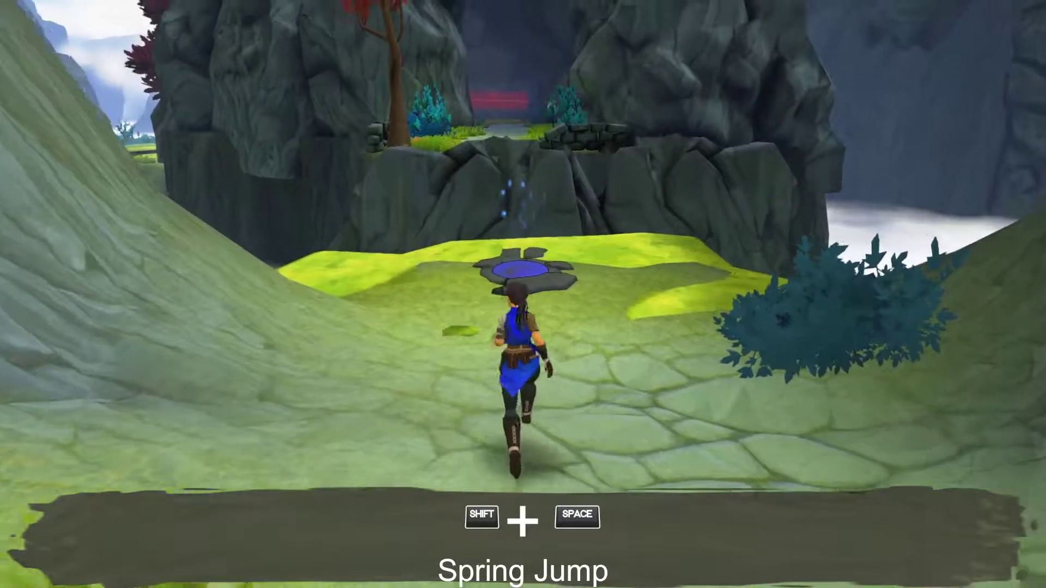
pyautogui.press('w')
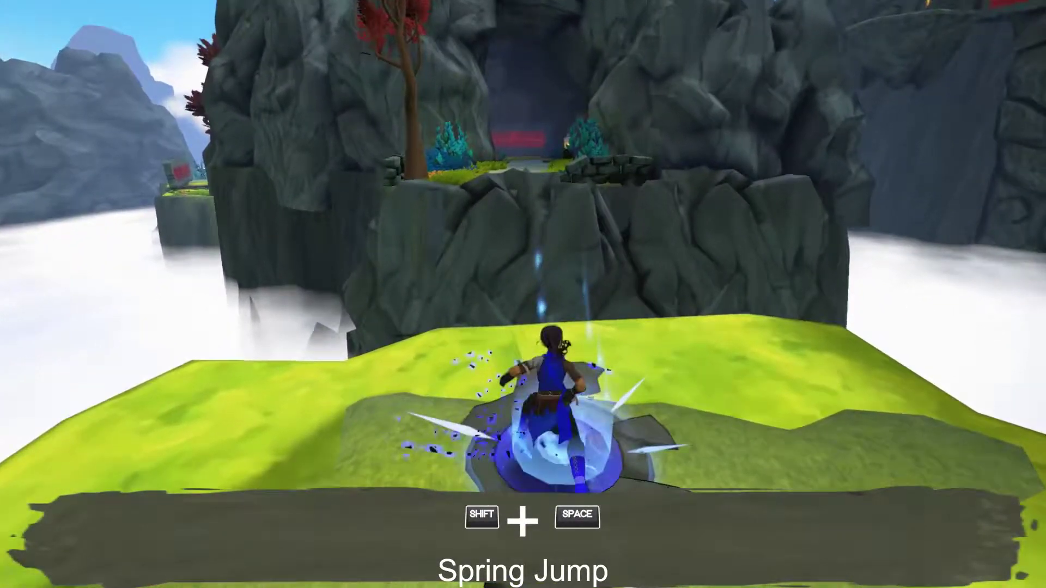
pyautogui.hotkey('shift', 'space')
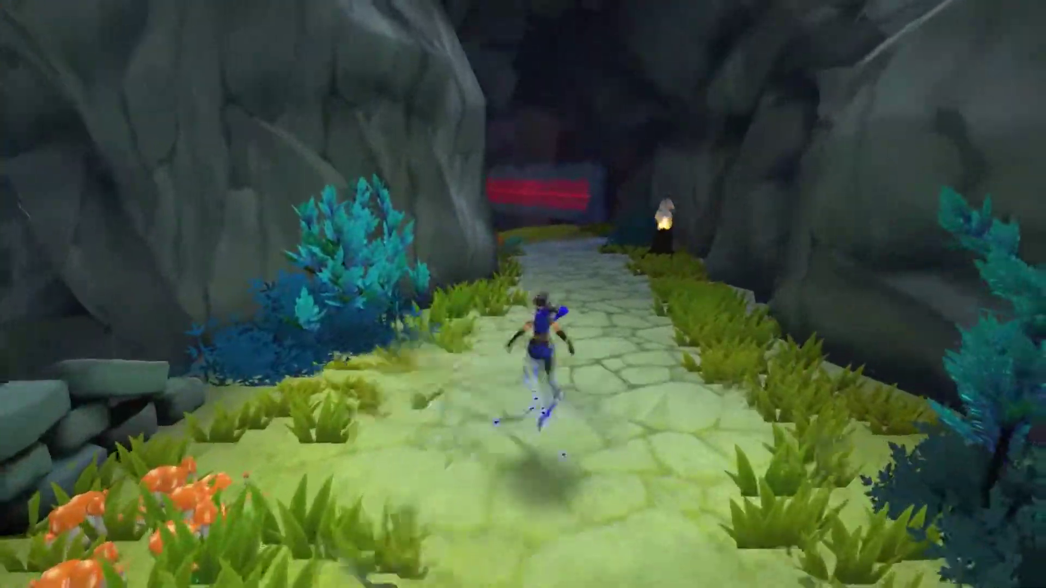
pyautogui.press('w')
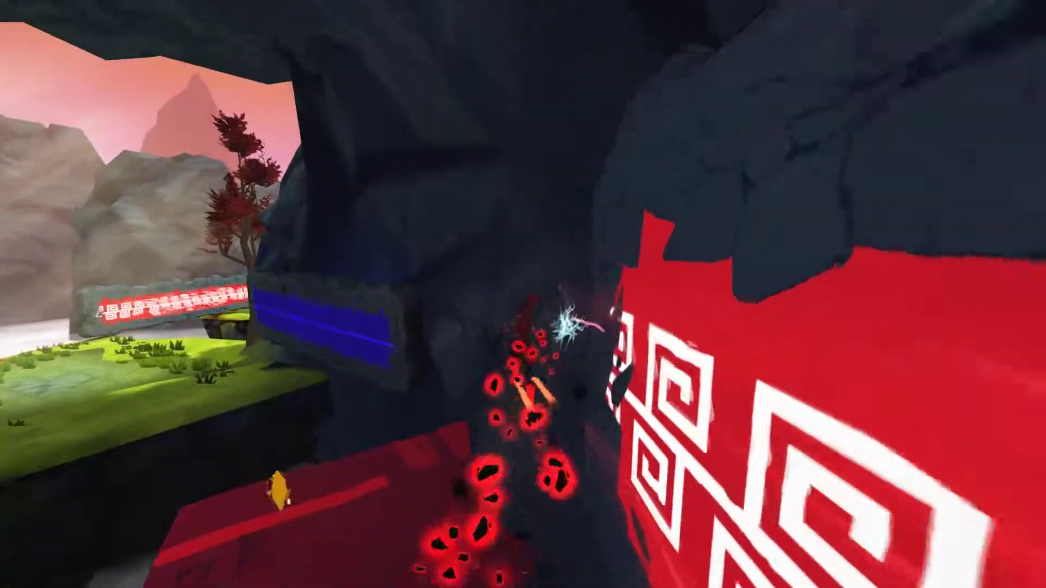
pyautogui.press('w')
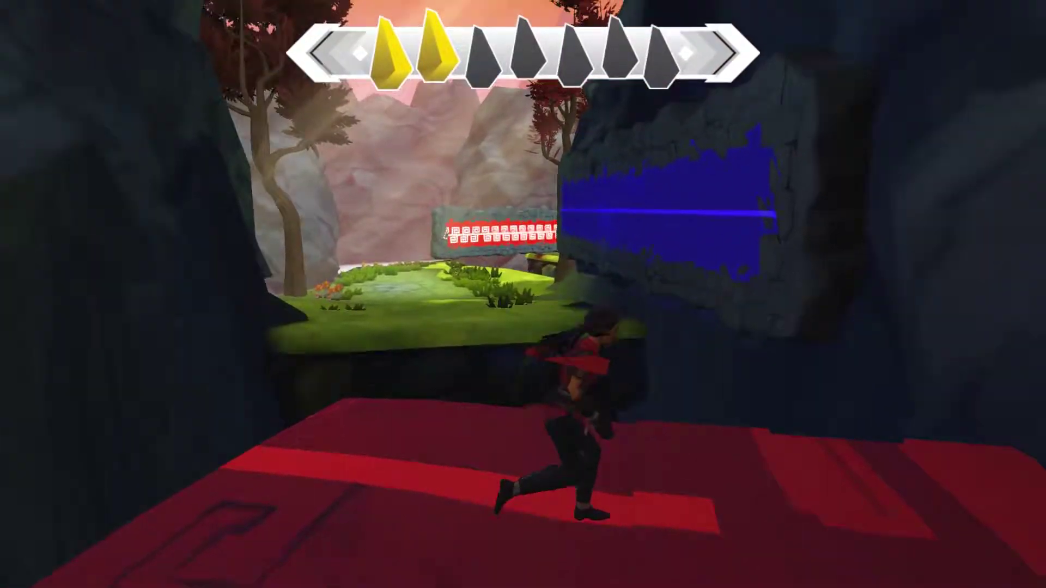
pyautogui.press('w')
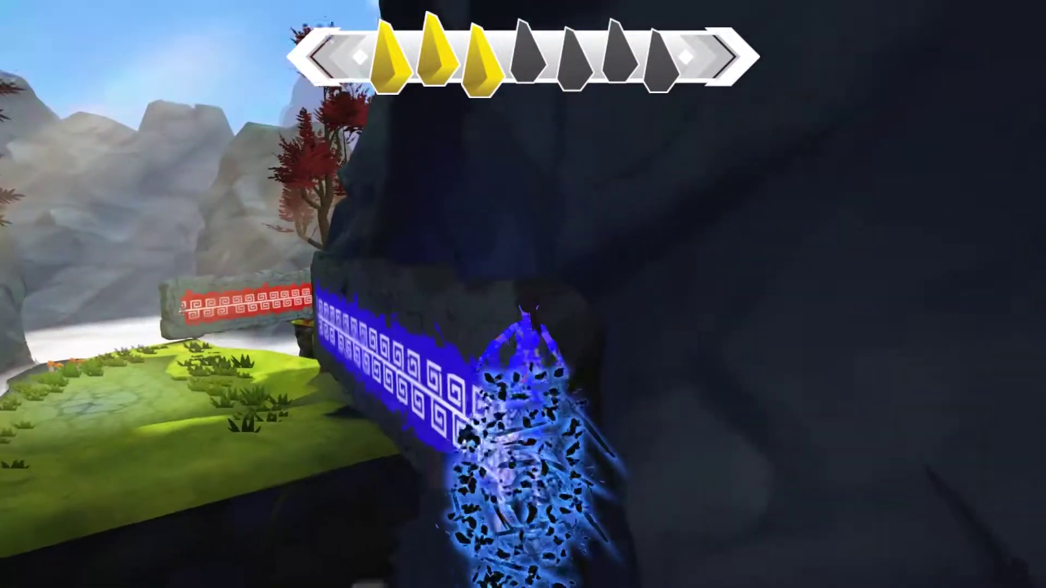
pyautogui.press('w')
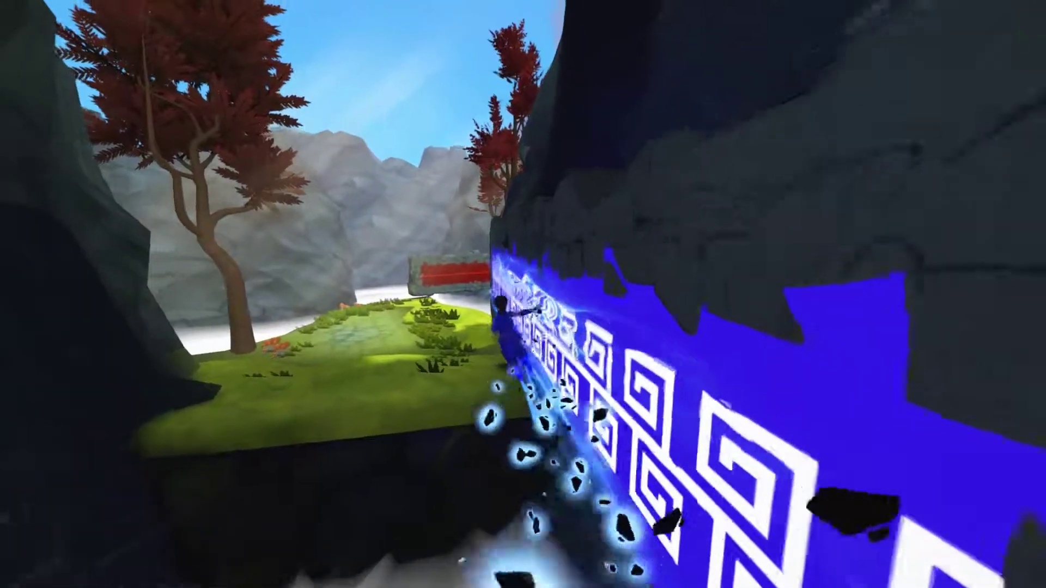
pyautogui.press('w')
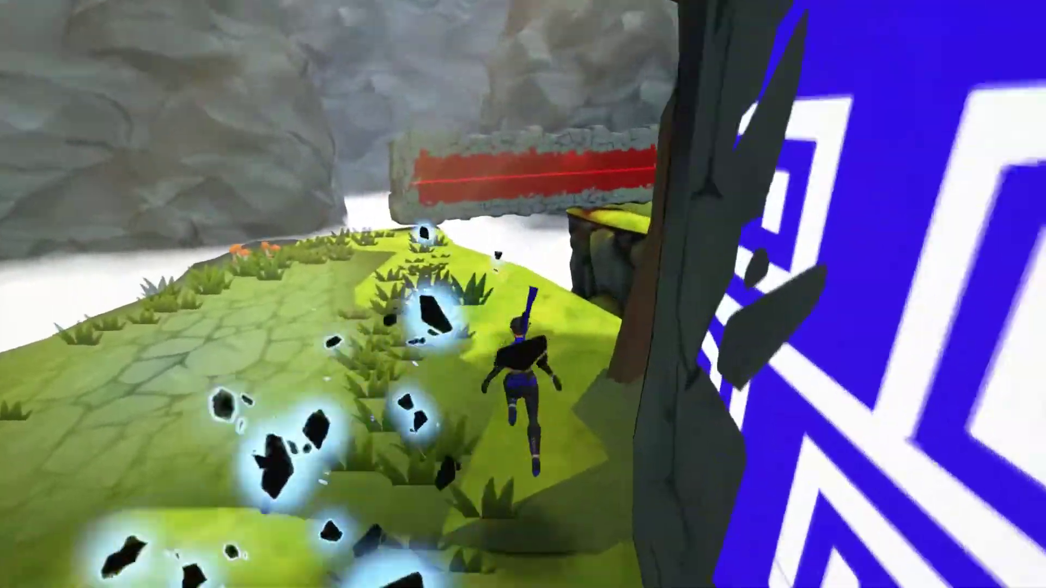
pyautogui.press('w')
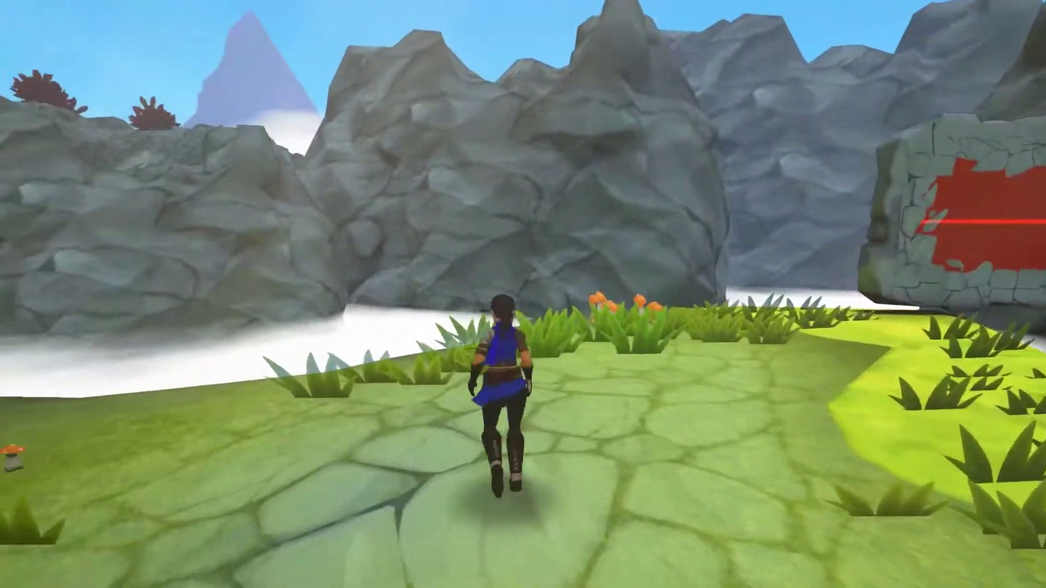
pyautogui.press('w')
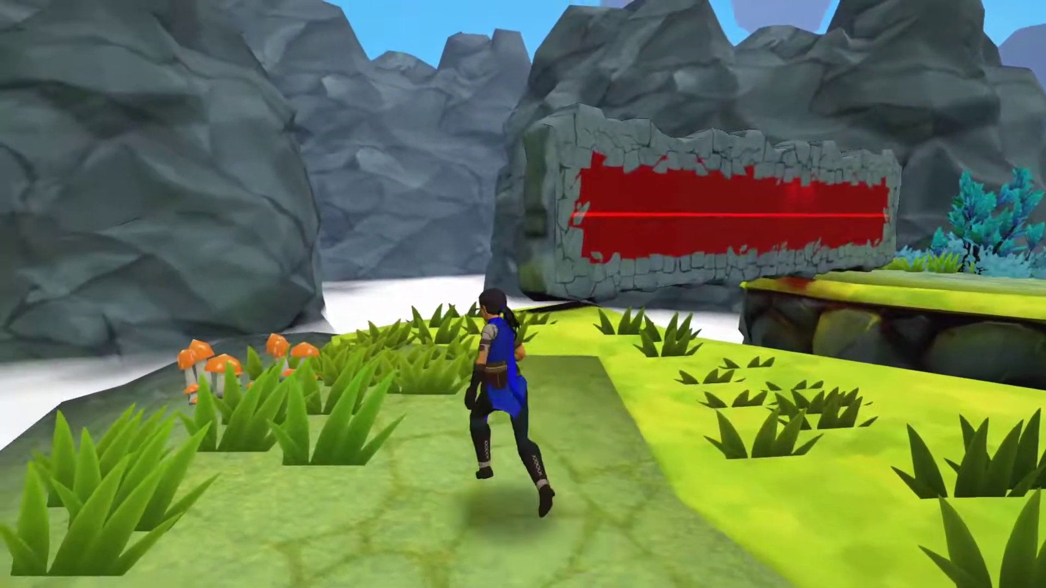
pyautogui.press('w')
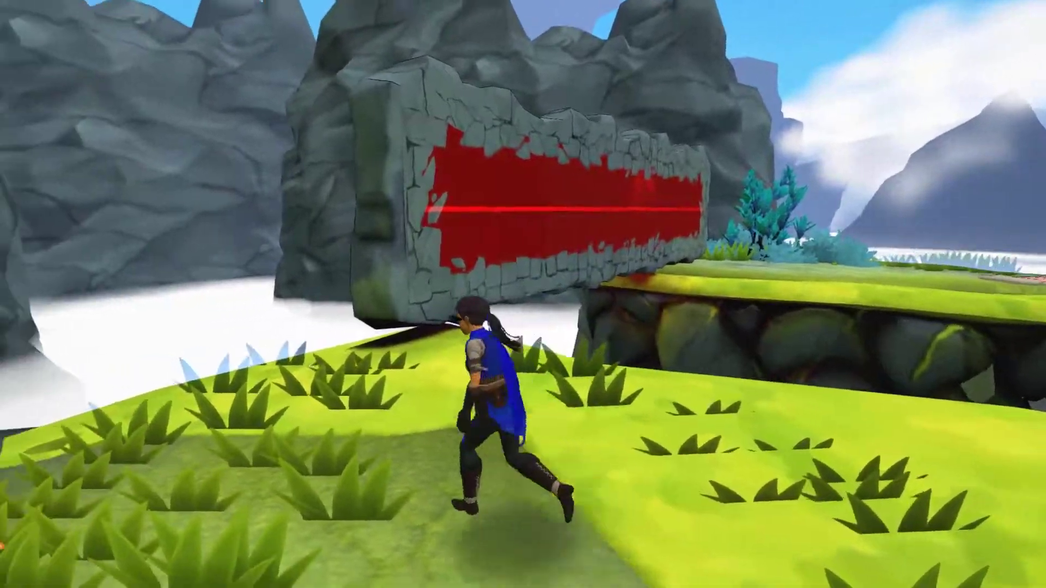
pyautogui.press('w')
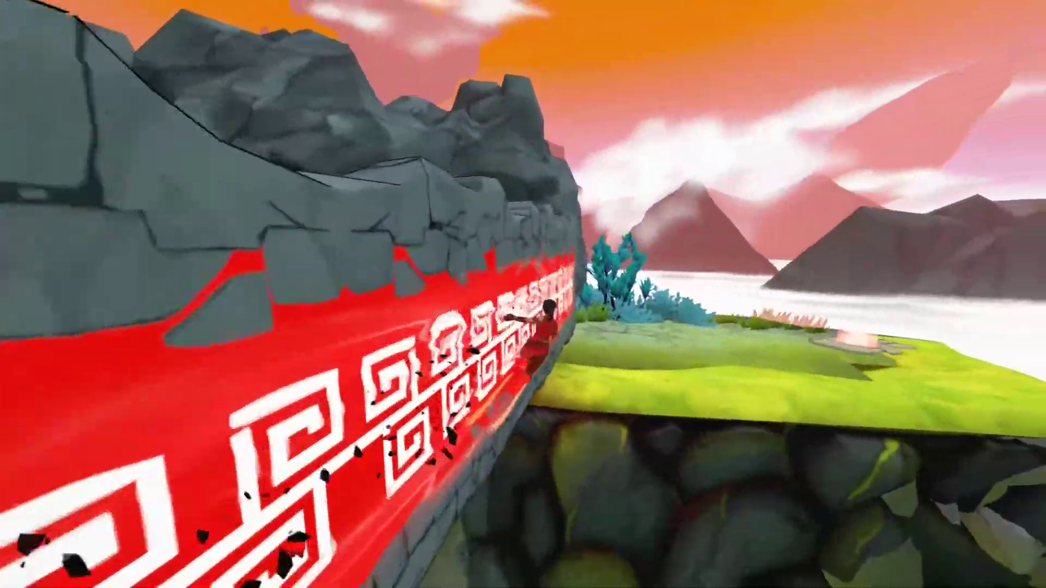
pyautogui.press('w')
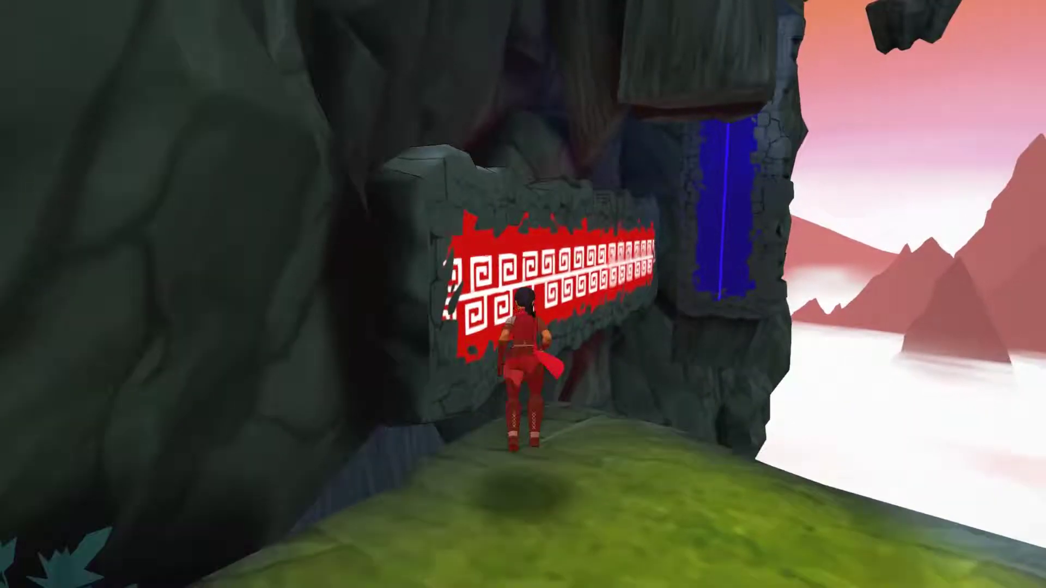
pyautogui.press('space')
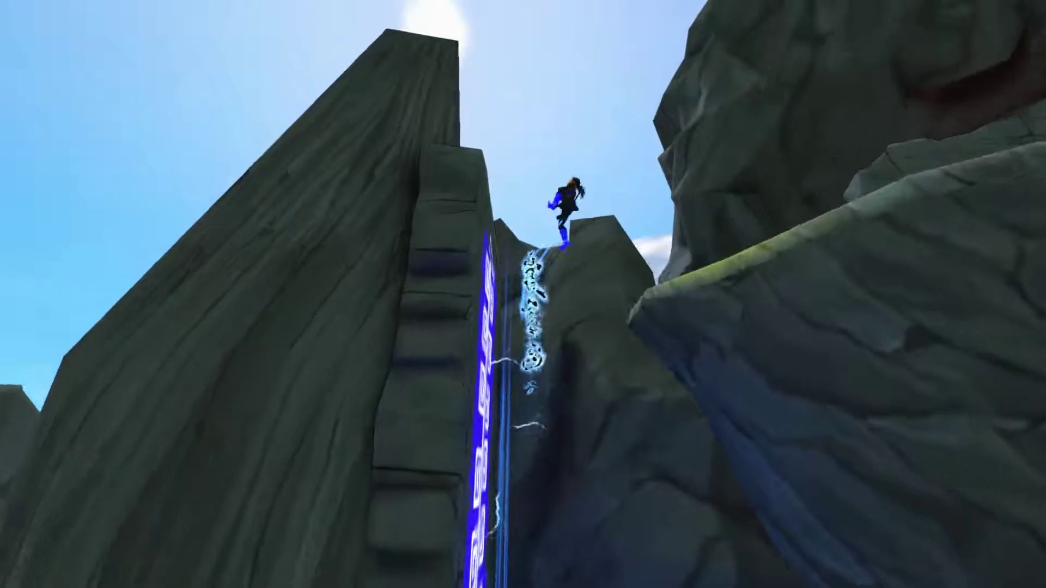
pyautogui.press('space')
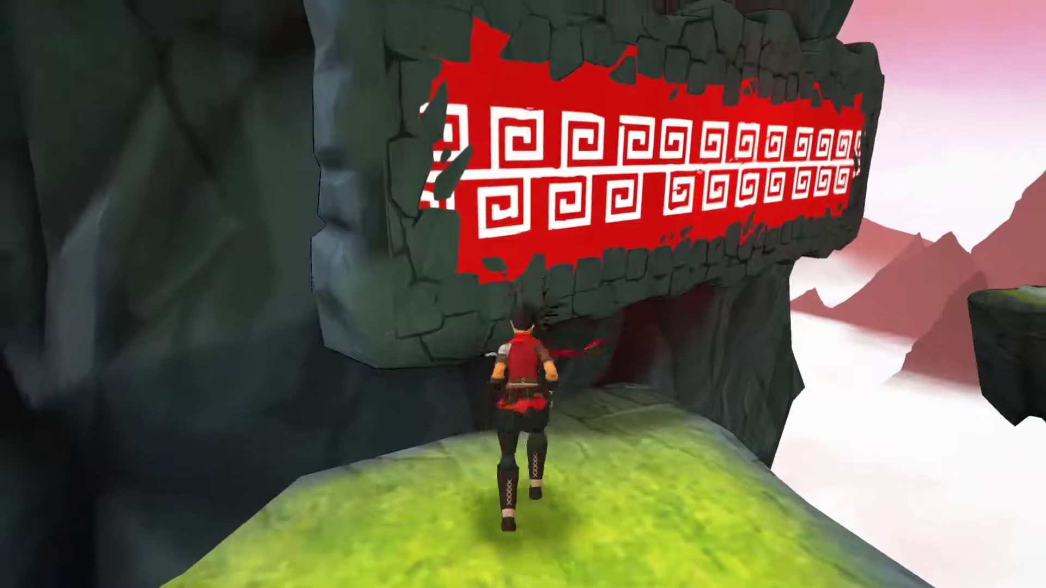
pyautogui.press('space')
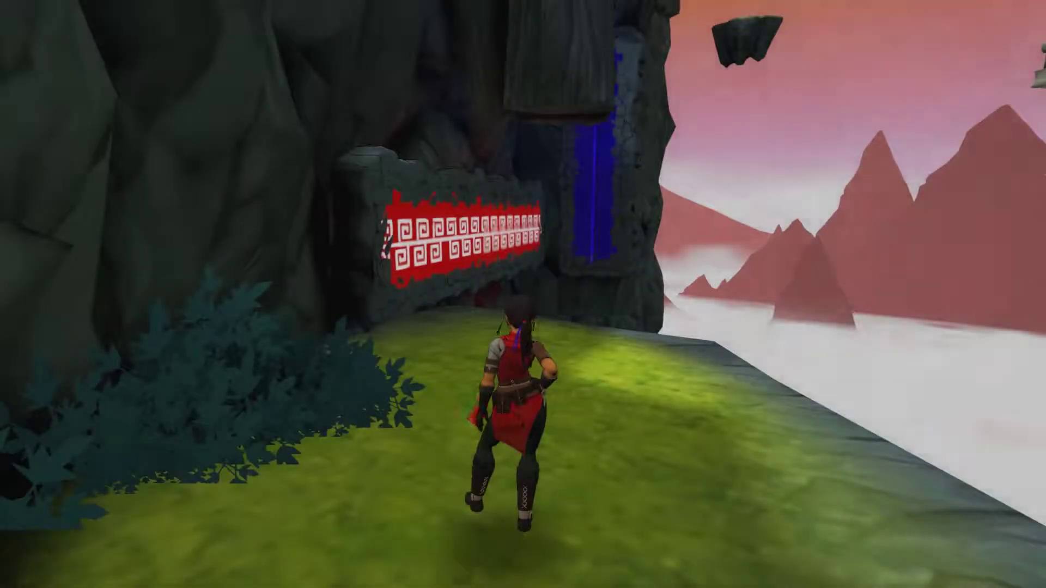
pyautogui.press('w')
pyautogui.press('space')
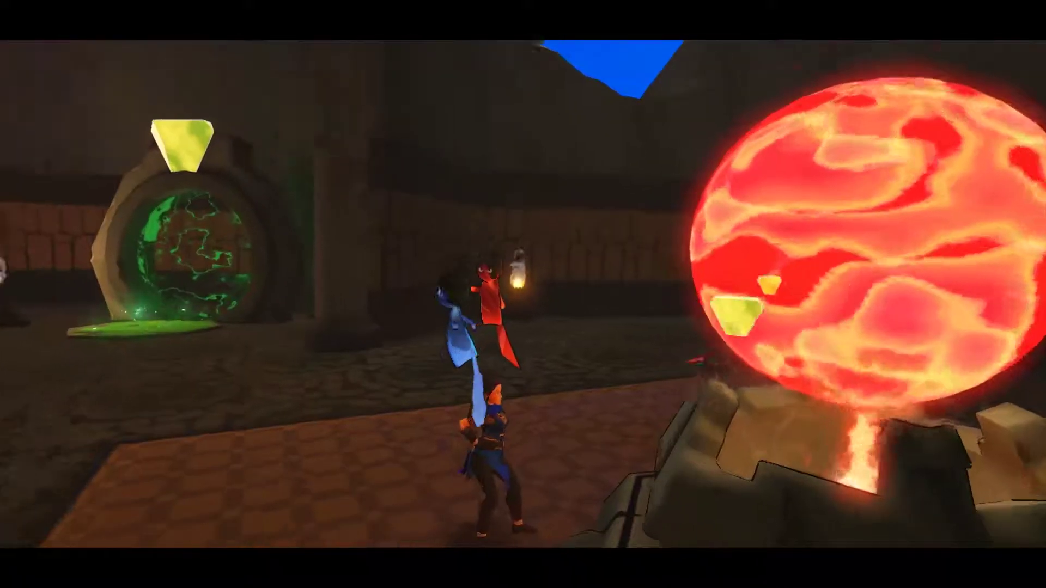
pyautogui.press('w')
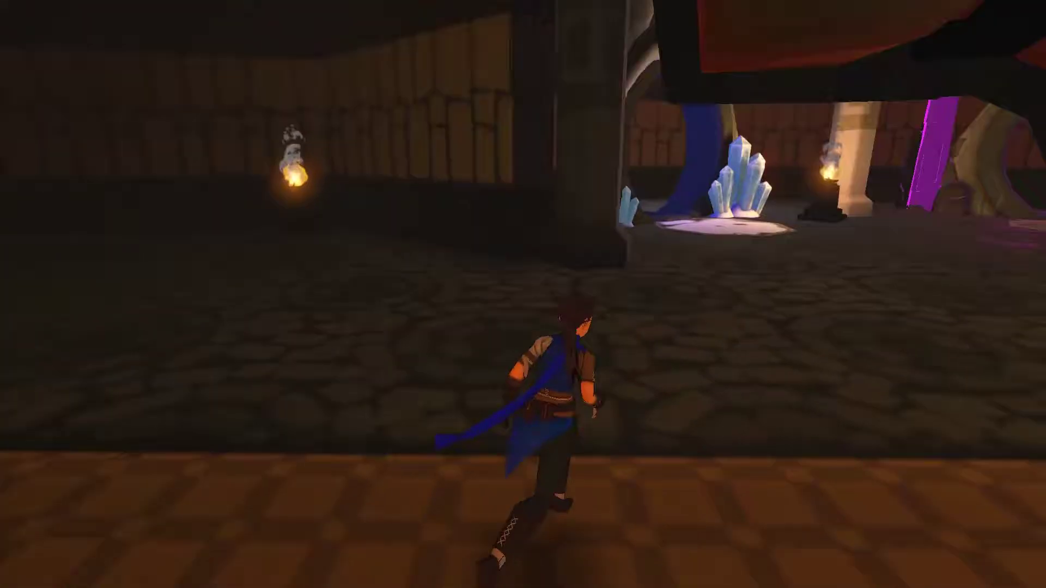
pyautogui.press('w')
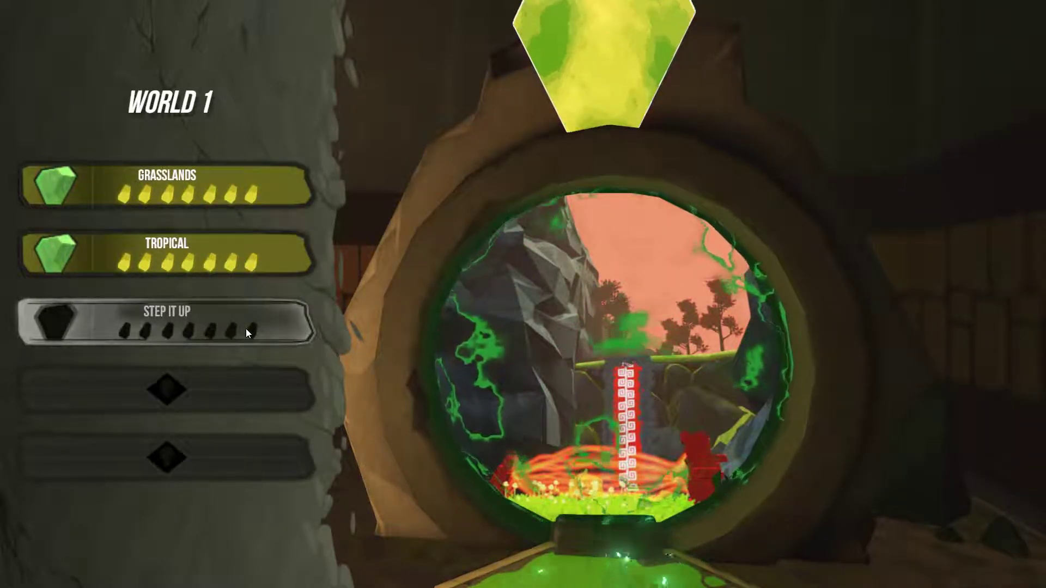
pyautogui.press('Escape')
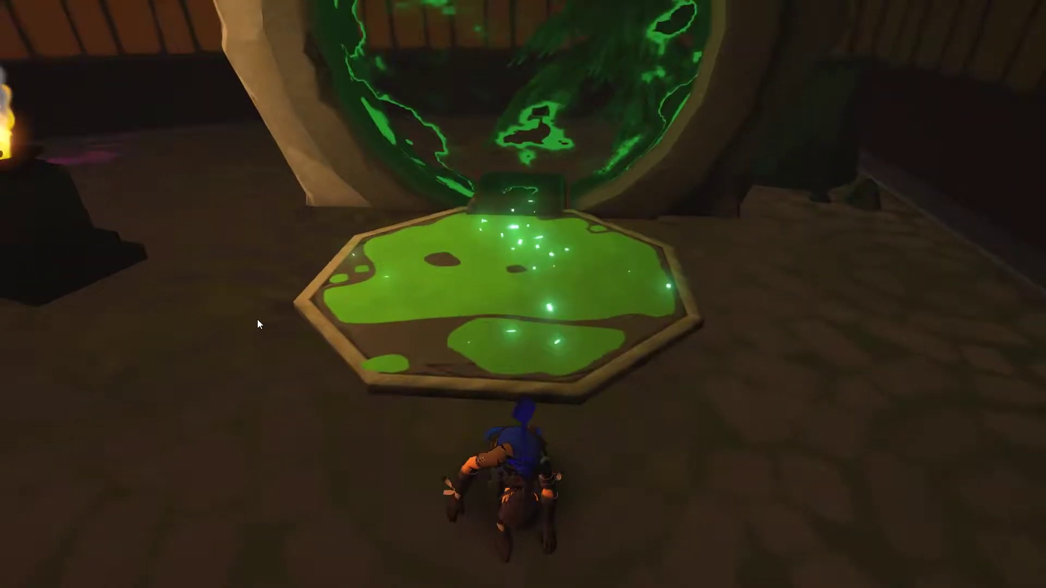
pyautogui.press('w')
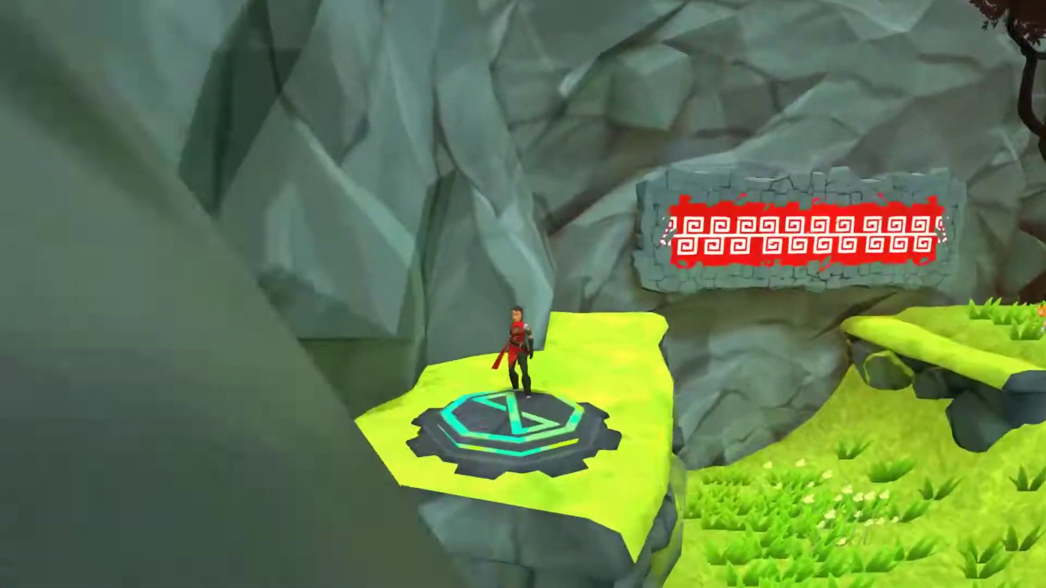
pyautogui.press('w')
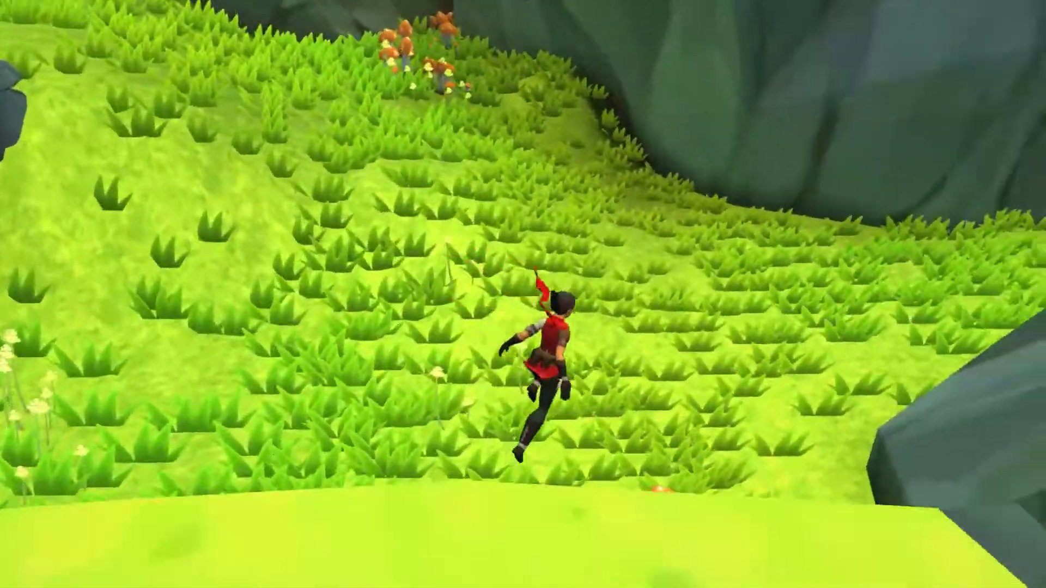
pyautogui.press('d')
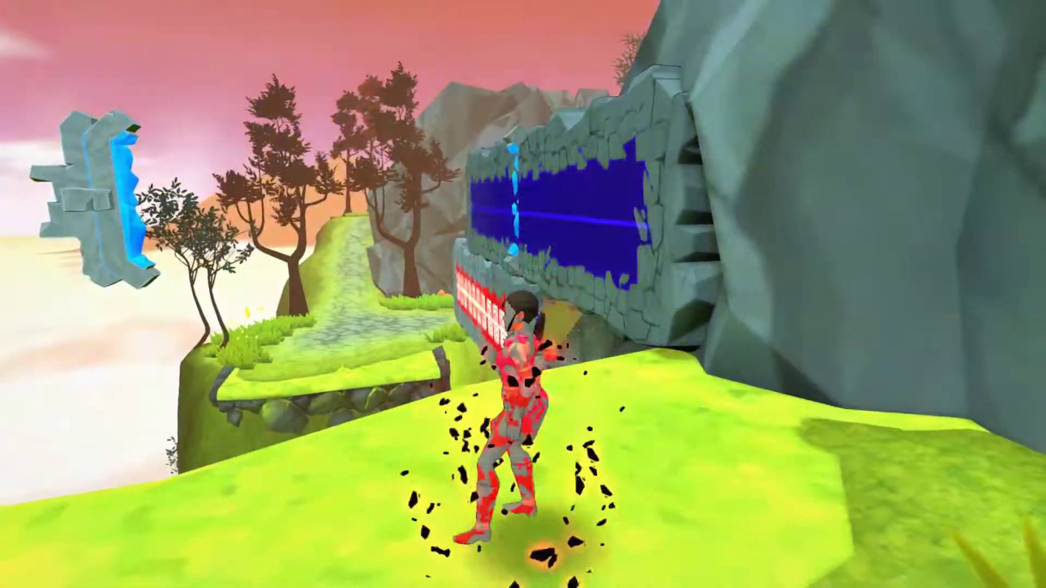
pyautogui.press('w')
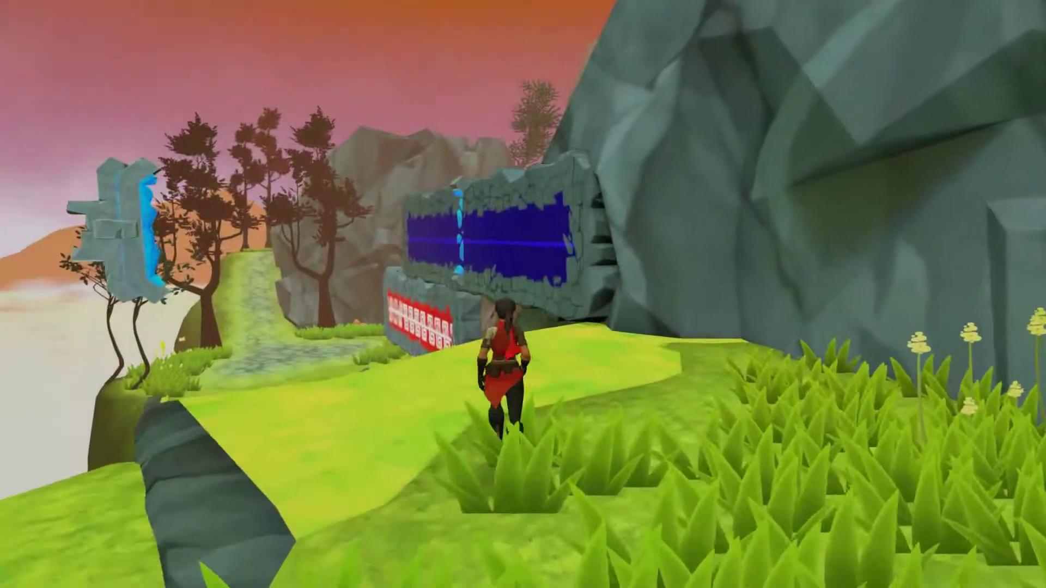
pyautogui.press('w')
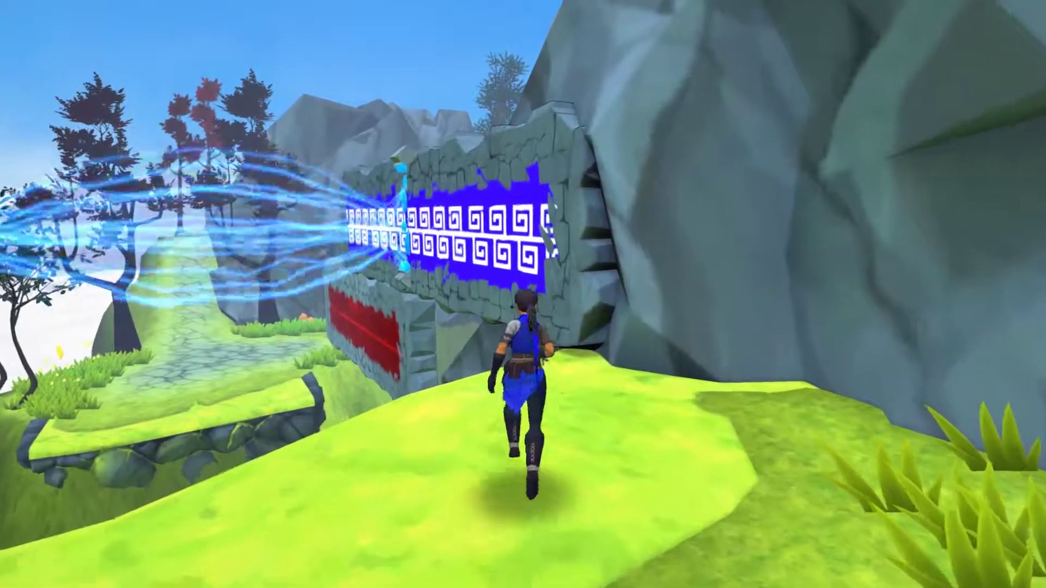
pyautogui.press('space')
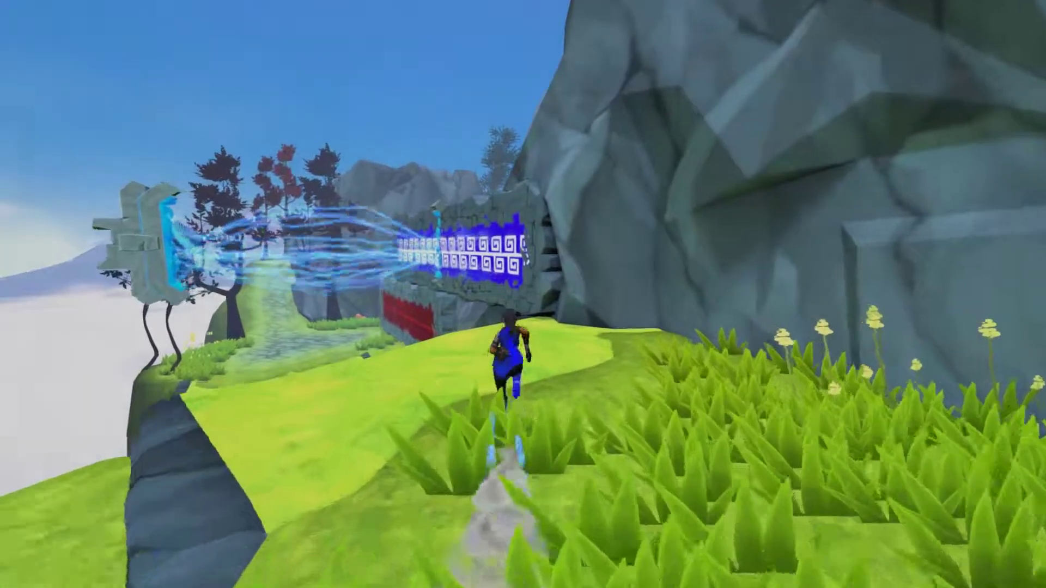
pyautogui.press('space')
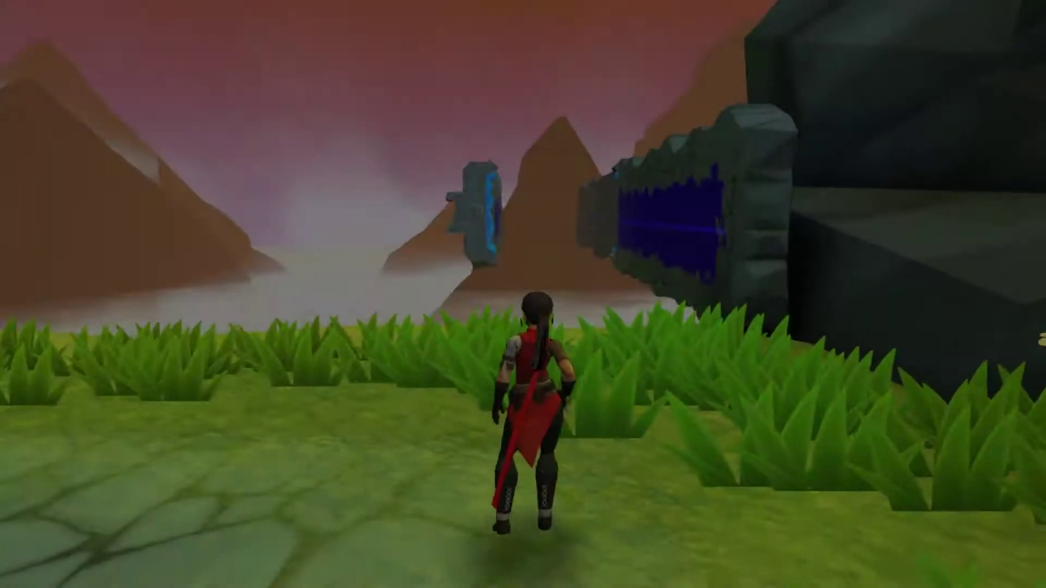
pyautogui.press('w')
pyautogui.press('space')
pyautogui.press('space')
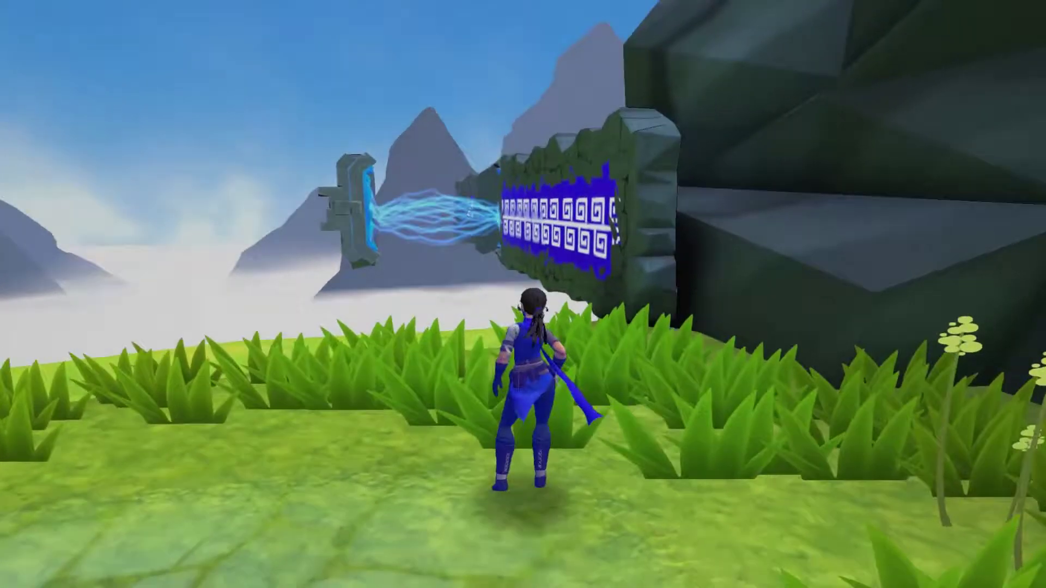
pyautogui.press('space')
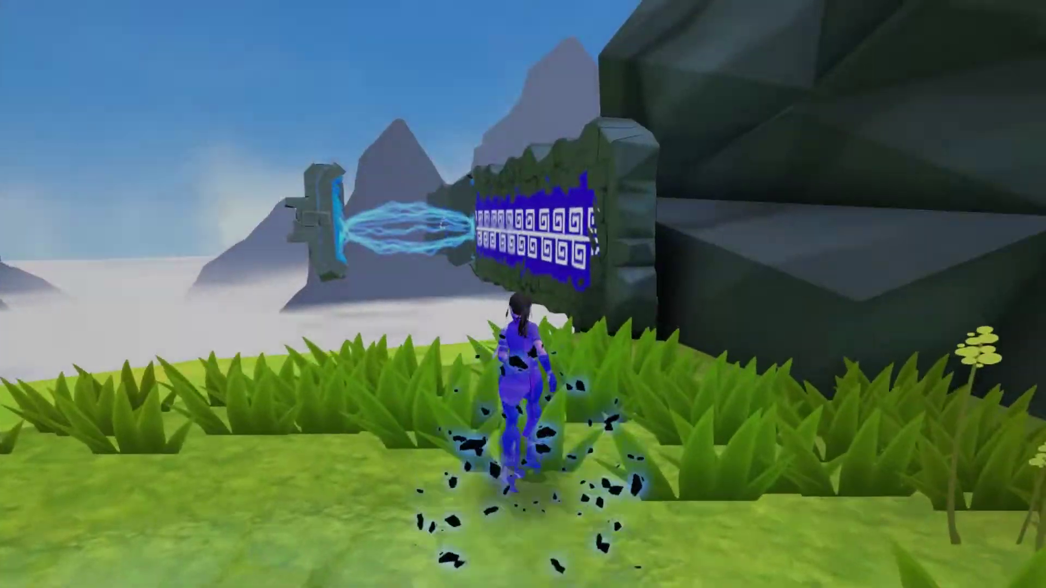
pyautogui.press('space')
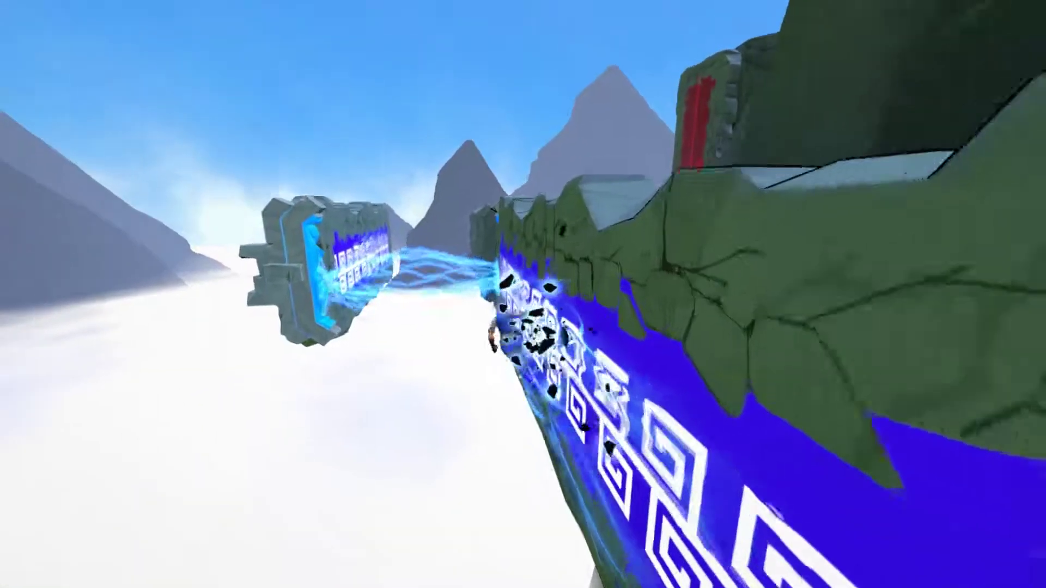